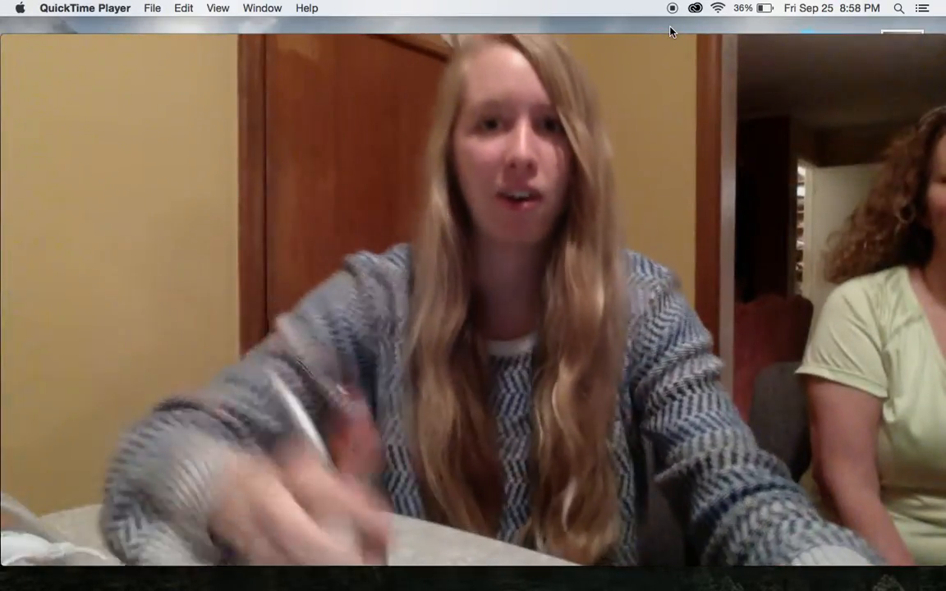
# - Switch from the camera view to Adobe Illustrator
pyautogui.moveTo(711, 431)
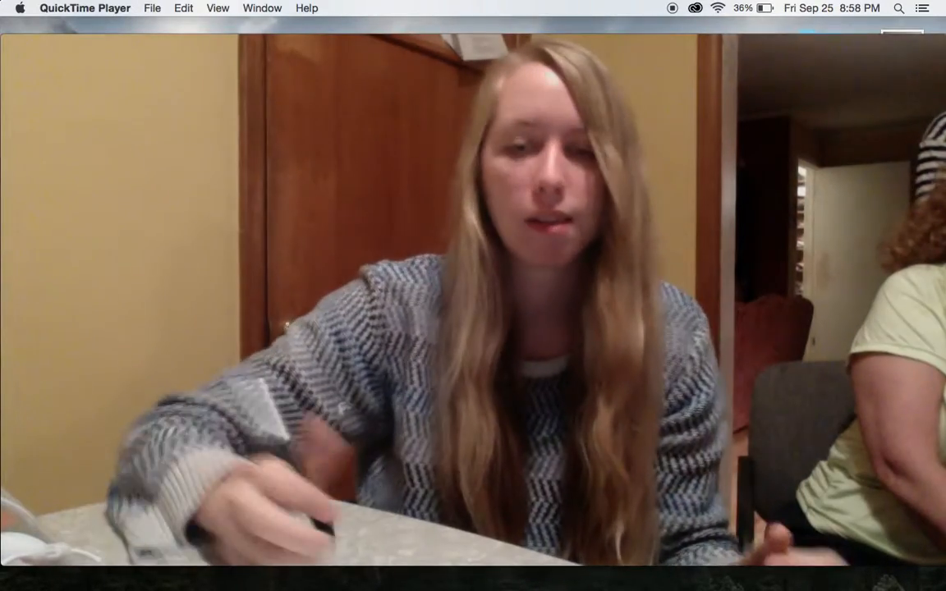
pyautogui.moveTo(586, 504)
pyautogui.moveTo(546, 575)
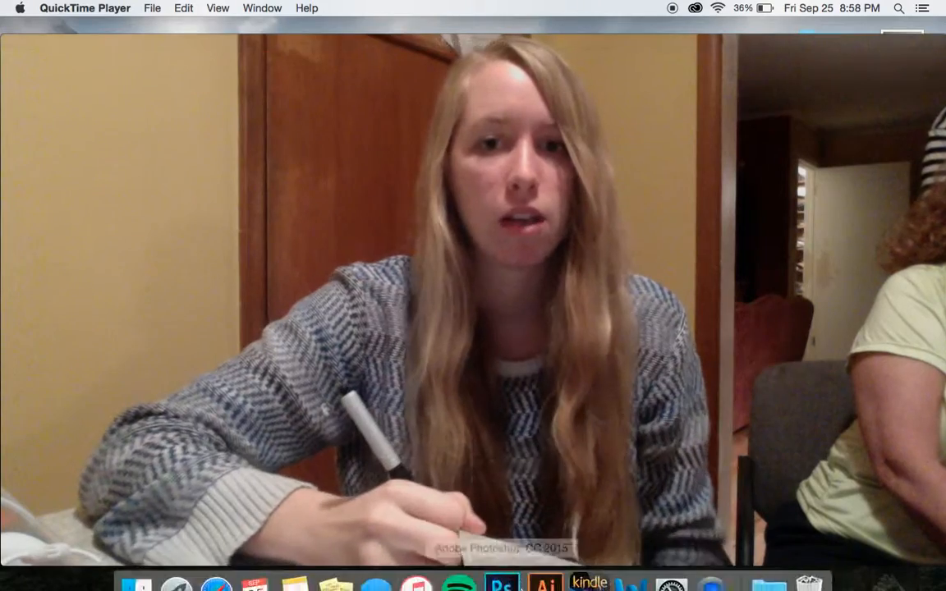
pyautogui.click(542, 564)
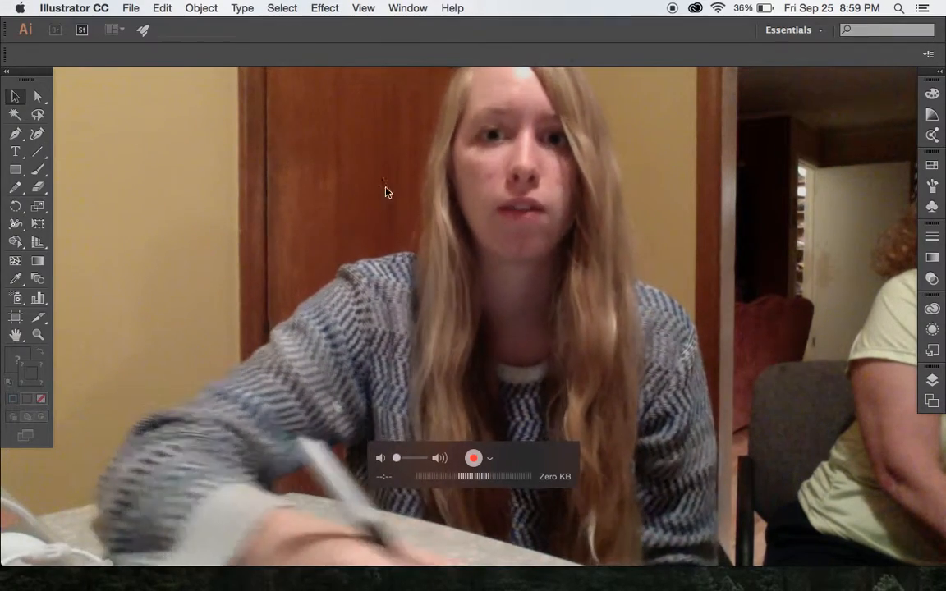
# - Create a new document of 1920 by 1080 px with the units set to pixels
pyautogui.click(130, 8)
pyautogui.click(144, 25)
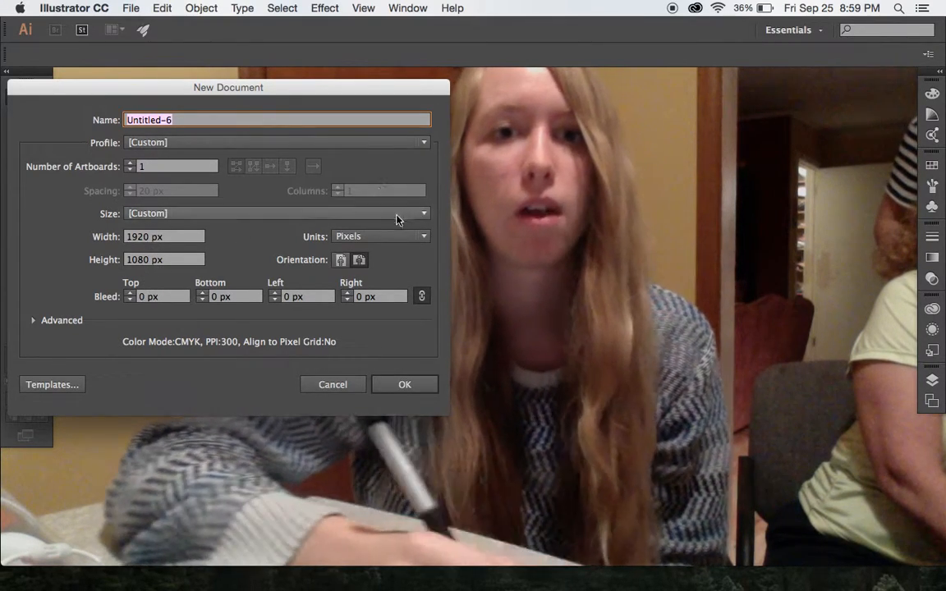
pyautogui.click(349, 237)
pyautogui.click(359, 334)
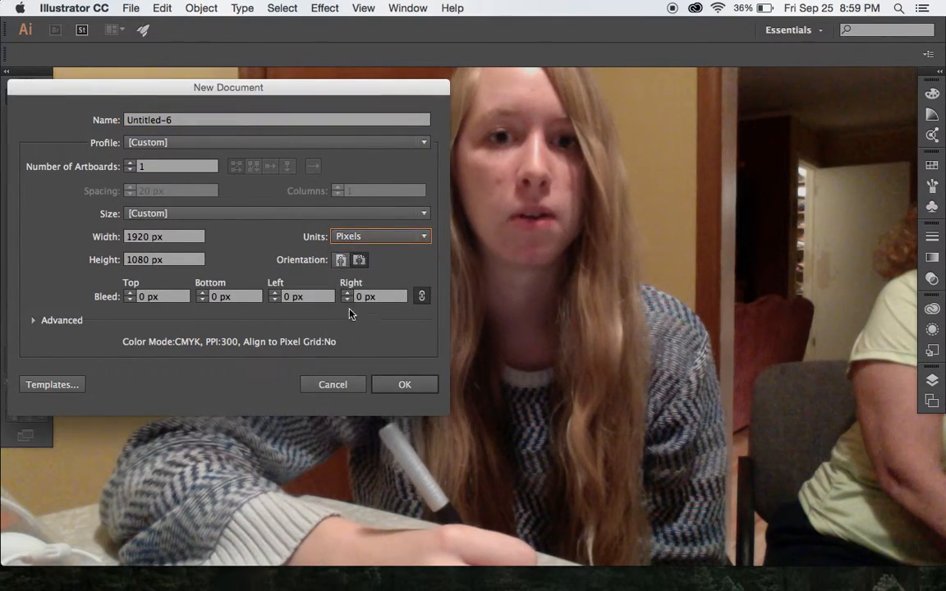
pyautogui.click(349, 237)
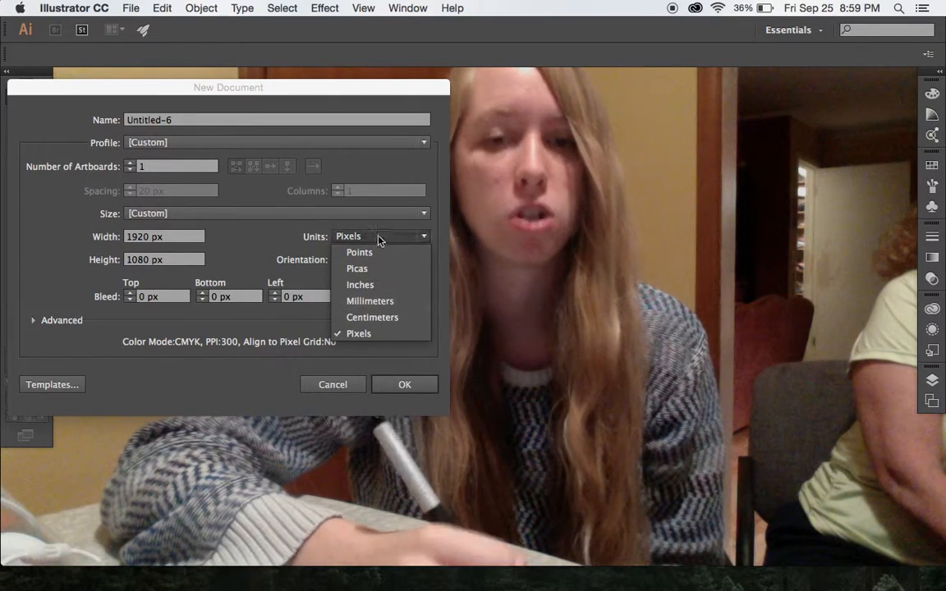
pyautogui.click(361, 334)
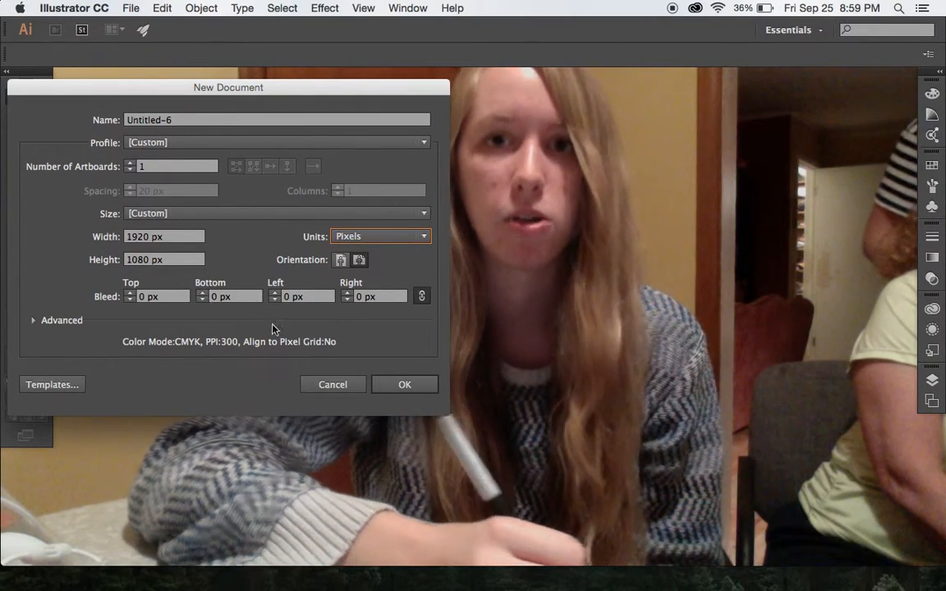
pyautogui.click(404, 384)
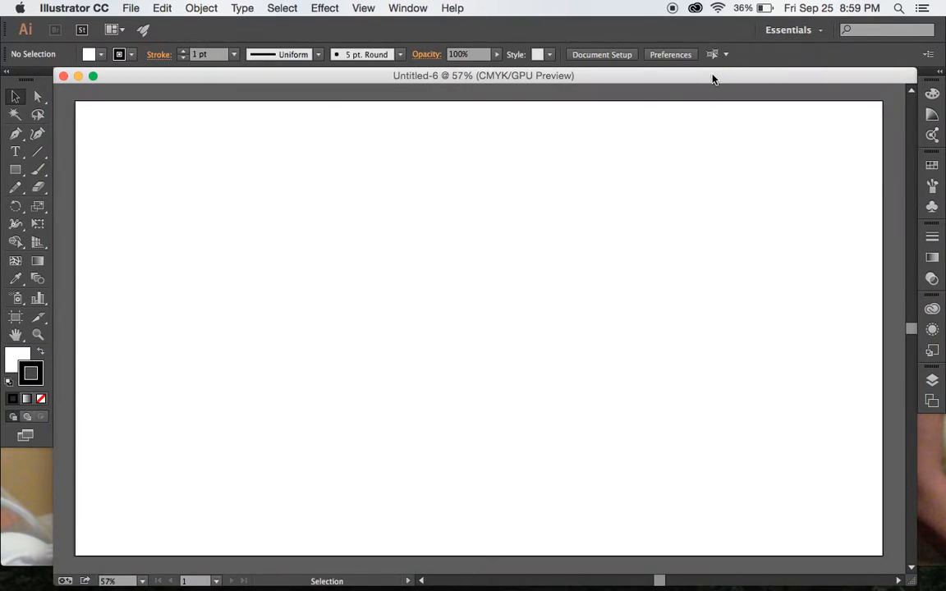
# - Move the document window aside so that the camera view behind it is uncovered
pyautogui.moveTo(716, 81); pyautogui.dragTo(391, 80)
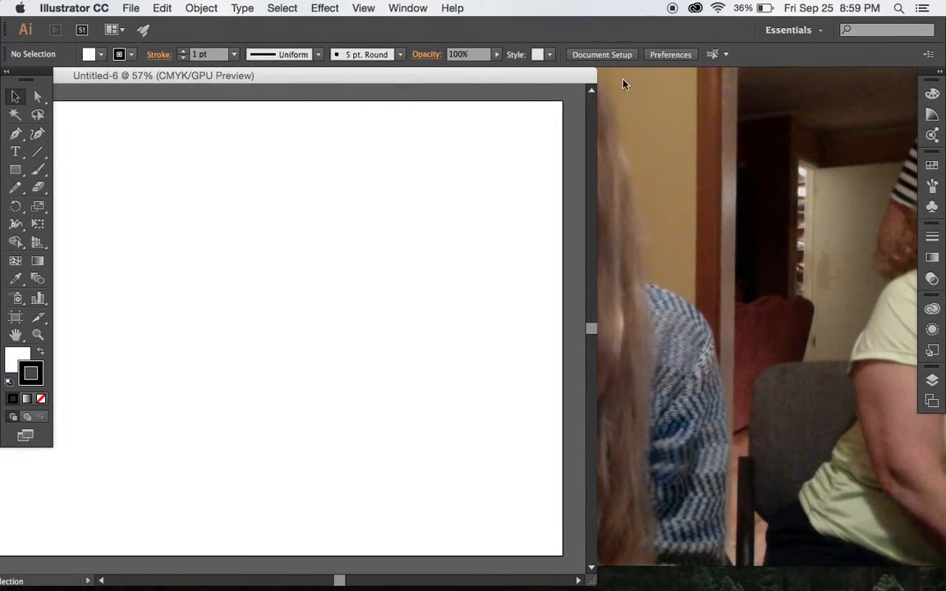
pyautogui.click(617, 84)
pyautogui.moveTo(284, 42); pyautogui.dragTo(578, 92)
pyautogui.click(271, 95)
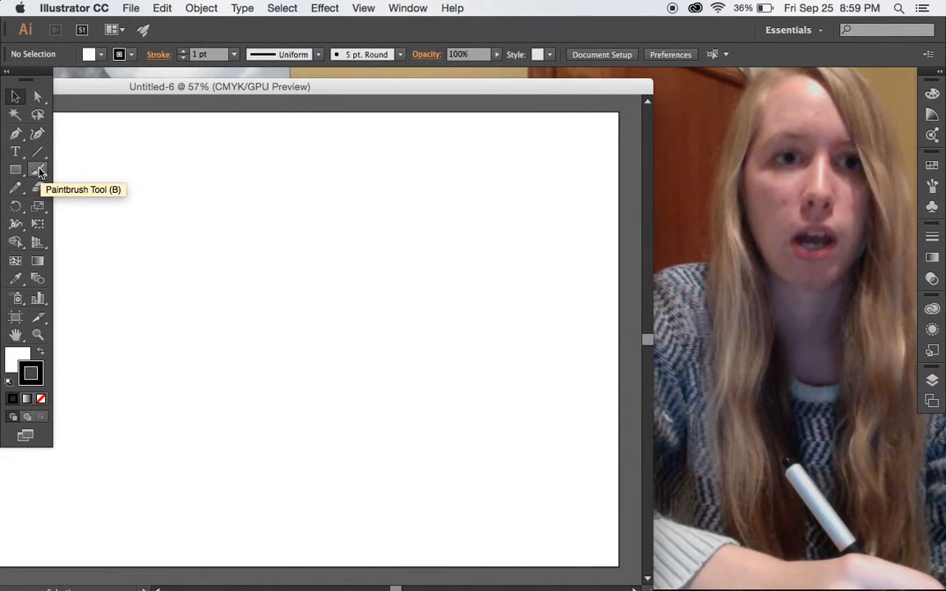
# - For the Paintbrush tool, edit the 5 pt. Round calligraphic brush to a 125° angle, 80% roundness and 8 pt size
pyautogui.click(42, 172)
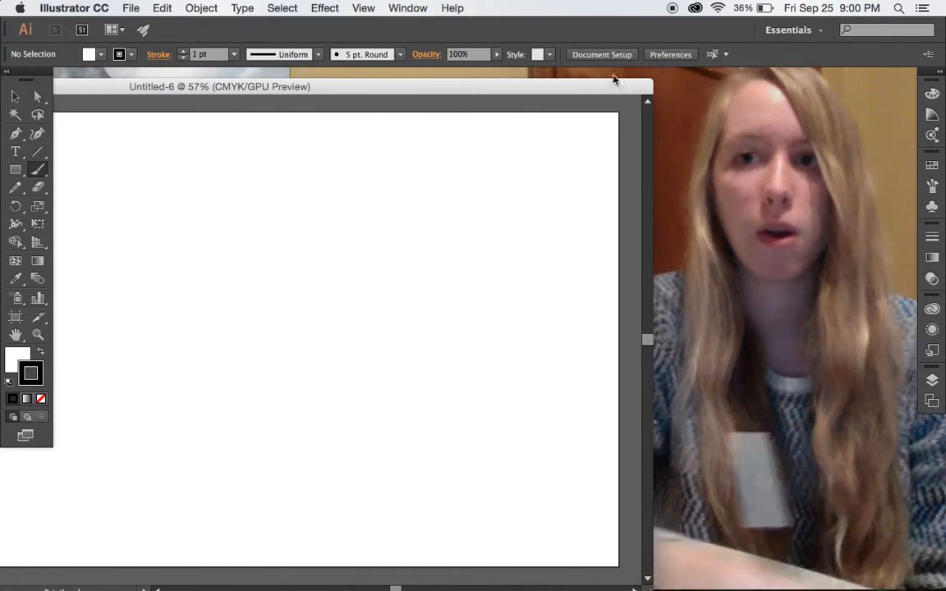
pyautogui.click(932, 188)
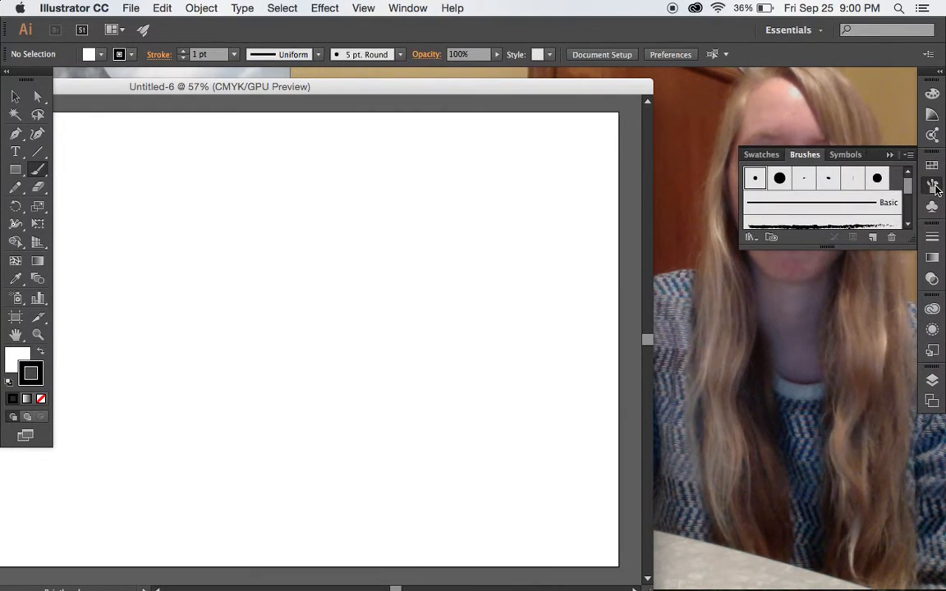
pyautogui.doubleClick(755, 179)
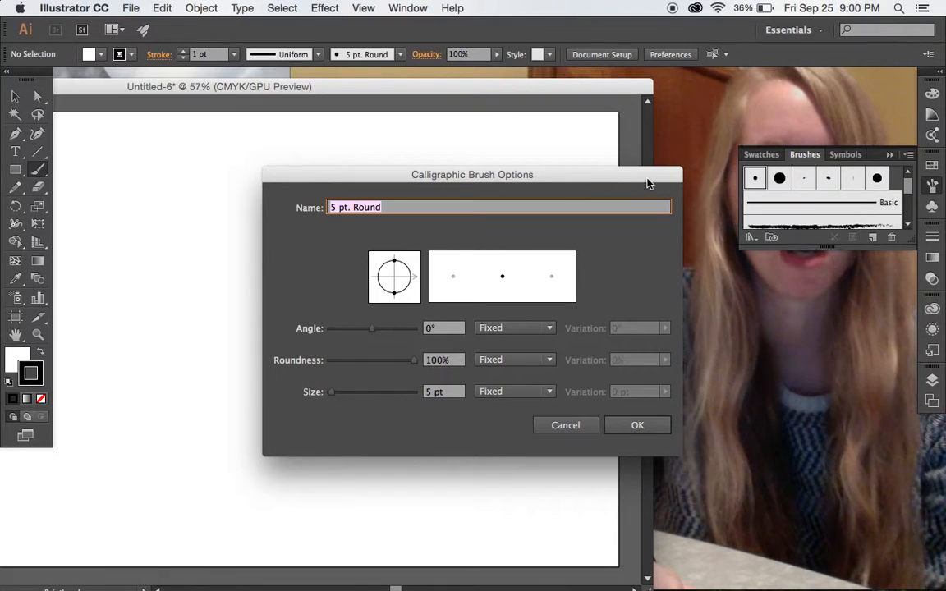
pyautogui.moveTo(622, 183)
pyautogui.mouseDown()
pyautogui.moveTo(544, 175)
pyautogui.moveTo(561, 194)
pyautogui.mouseUp()
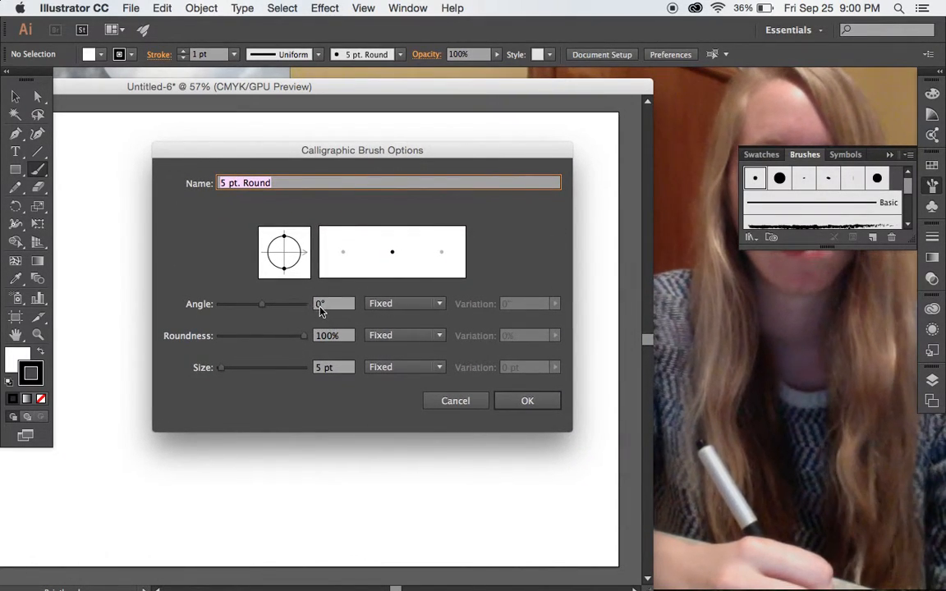
pyautogui.write('125')
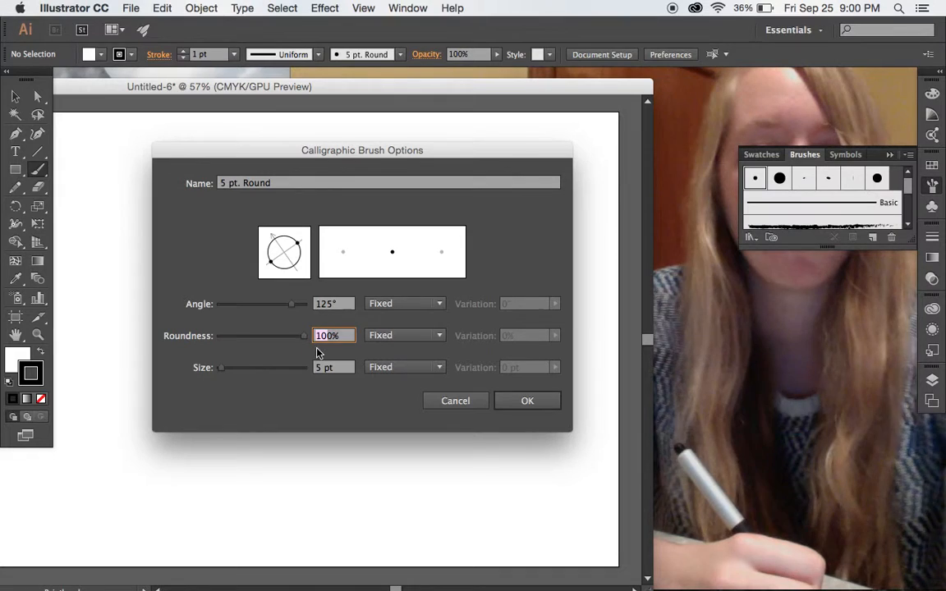
pyautogui.write('80')
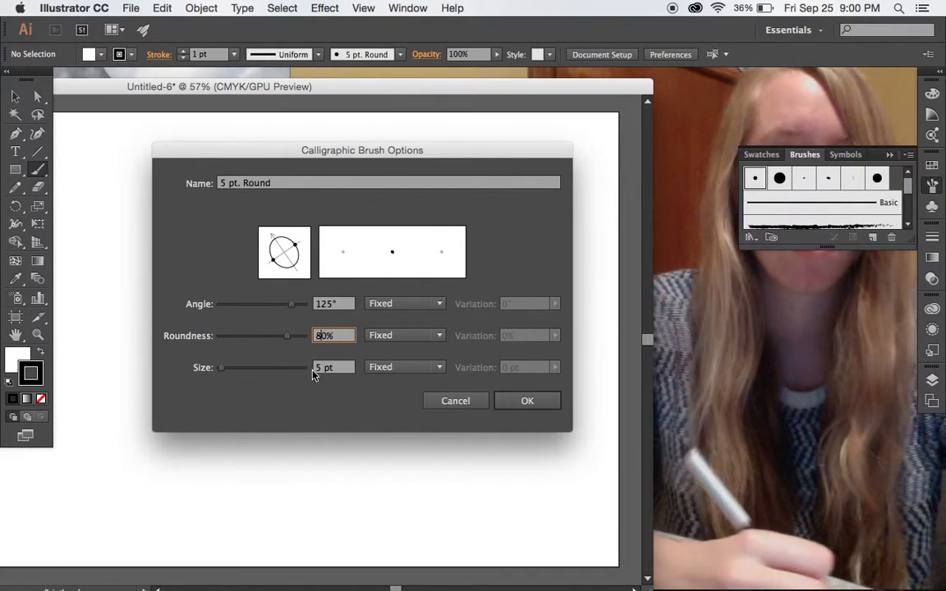
pyautogui.write('8')
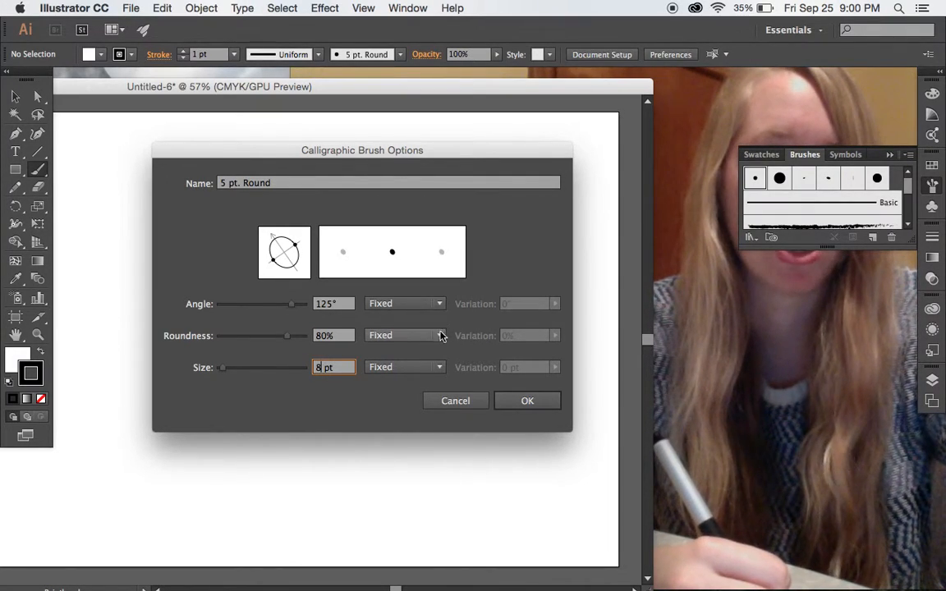
# - Make the brush's angle, roundness and size all respond to Pressure instead of being fixed
pyautogui.click(439, 305)
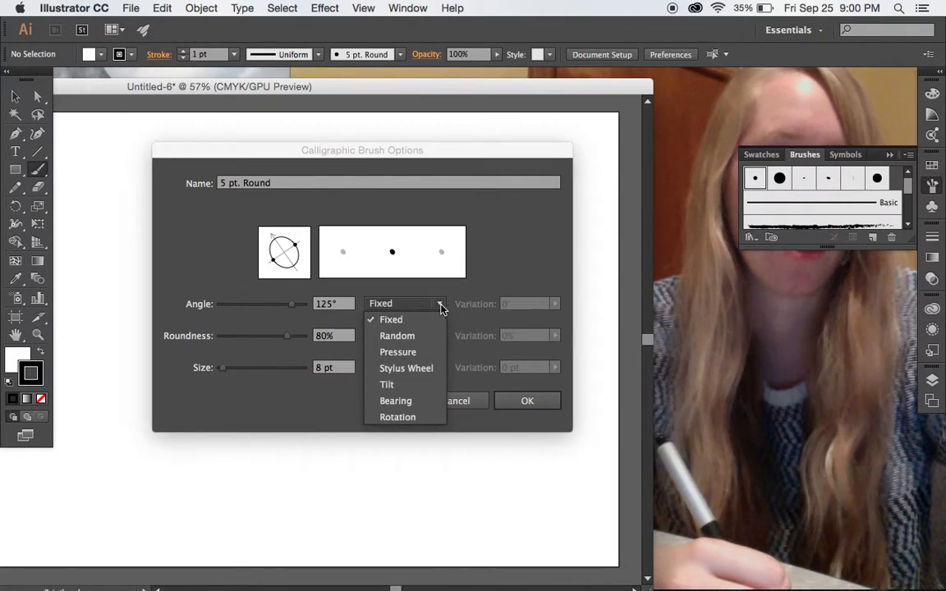
pyautogui.click(444, 351)
pyautogui.click(441, 335)
pyautogui.click(436, 384)
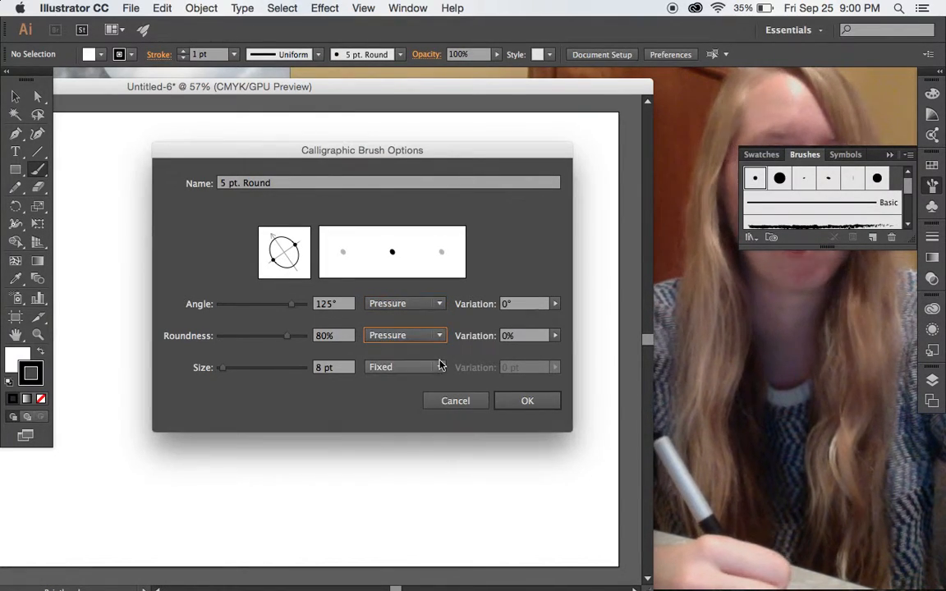
pyautogui.click(441, 367)
pyautogui.click(441, 417)
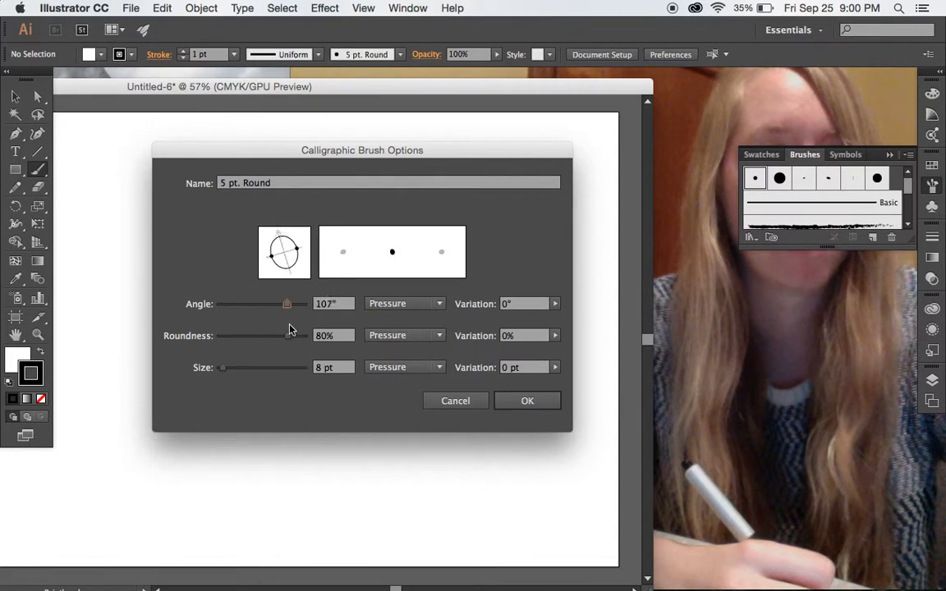
# - Try other angle and roundness values for the brush, and return them to 125° and 80%
pyautogui.moveTo(287, 330); pyautogui.dragTo(297, 323)
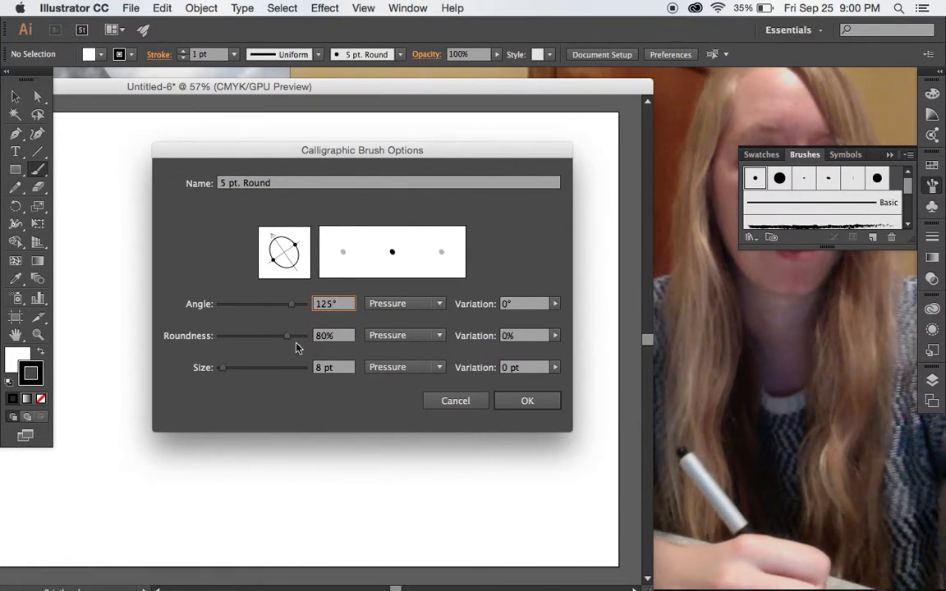
pyautogui.moveTo(287, 338)
pyautogui.mouseDown()
pyautogui.moveTo(258, 344)
pyautogui.moveTo(308, 355)
pyautogui.mouseUp()
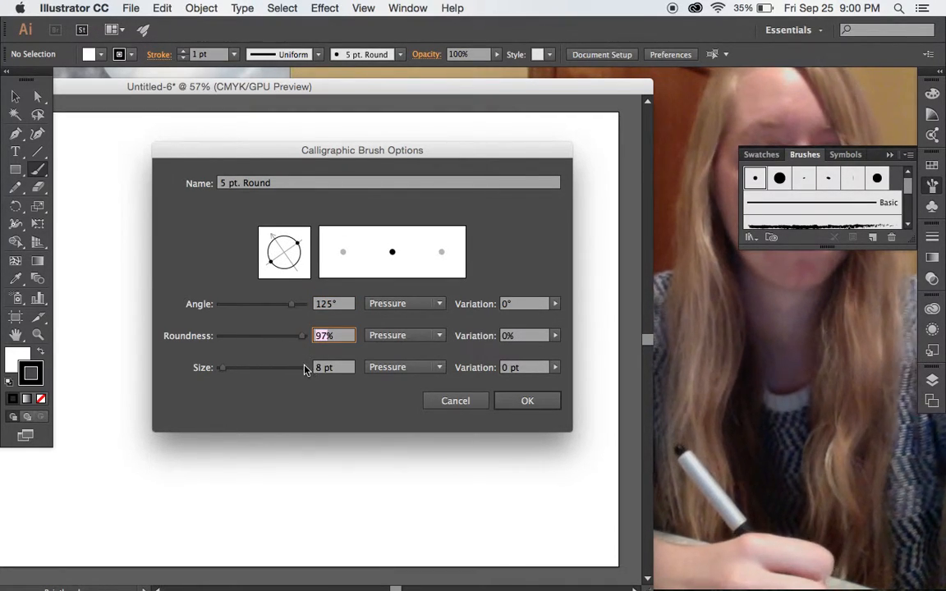
pyautogui.write('80')
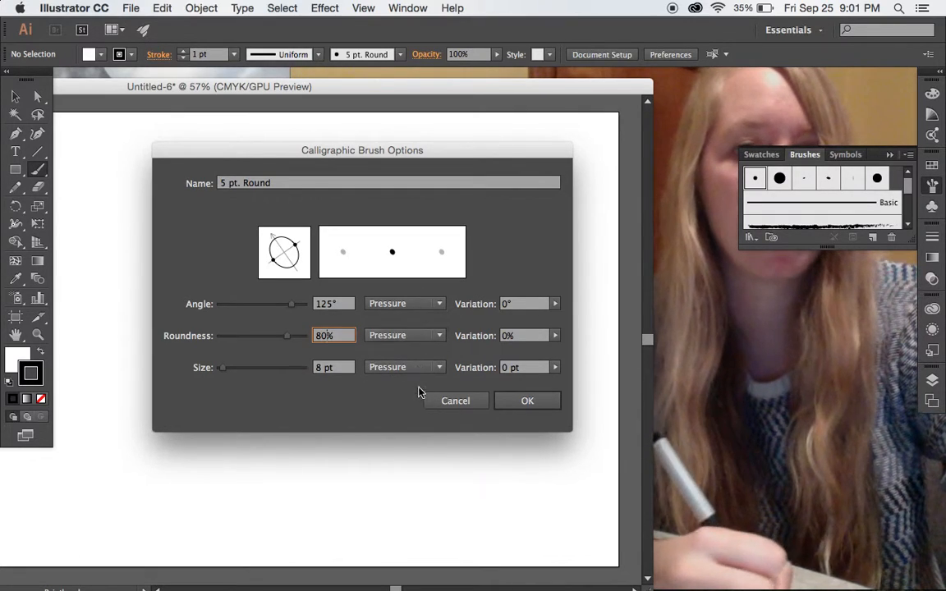
# - Set the brush's size variation to 6 pt, apply the brush options and collapse the brush list
pyautogui.click(554, 369)
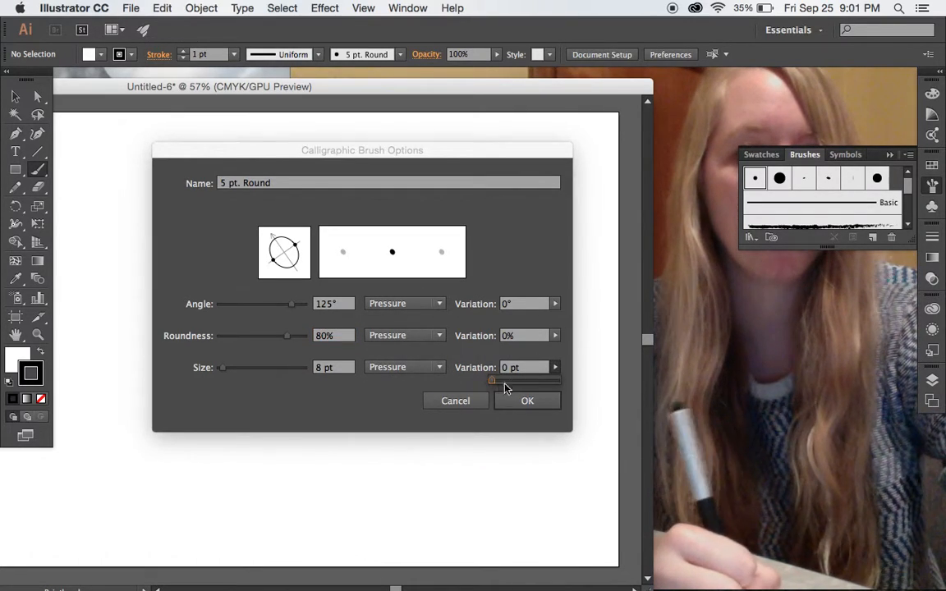
pyautogui.click(548, 358)
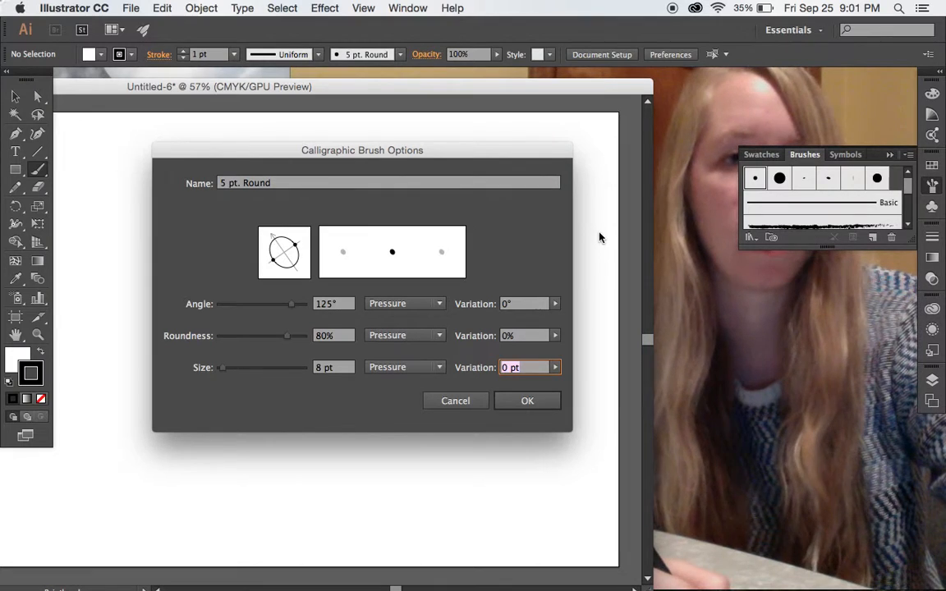
pyautogui.click(556, 367)
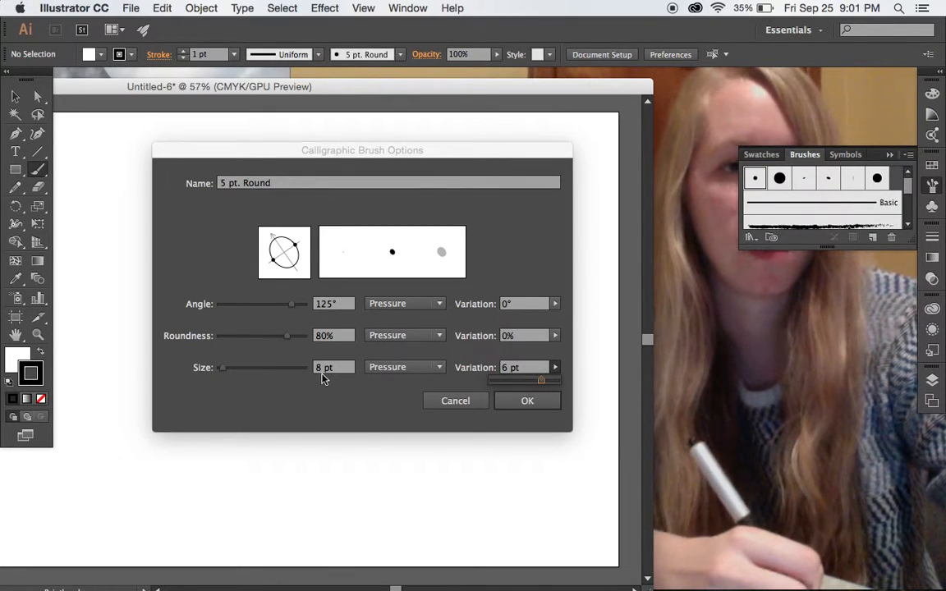
pyautogui.click(553, 397)
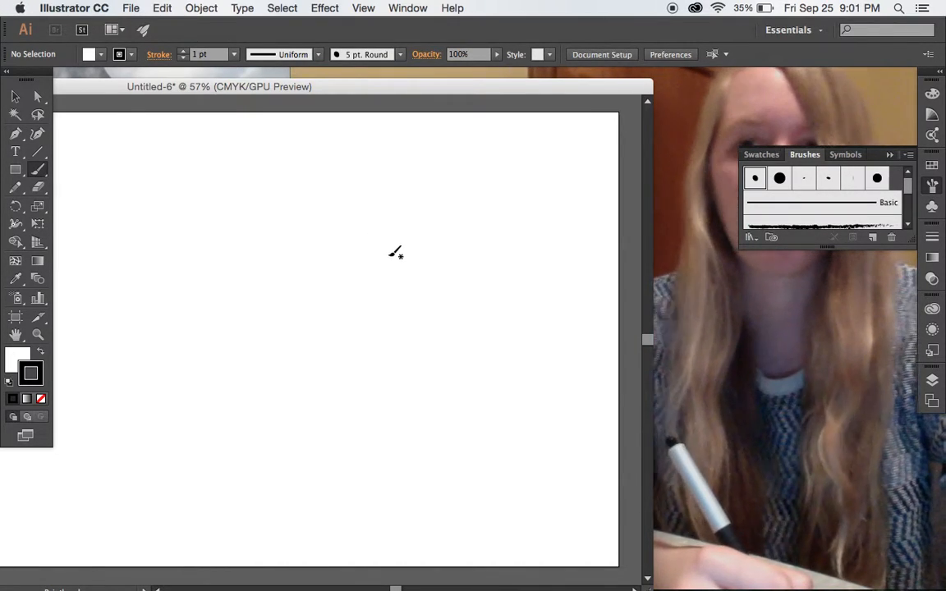
pyautogui.click(893, 153)
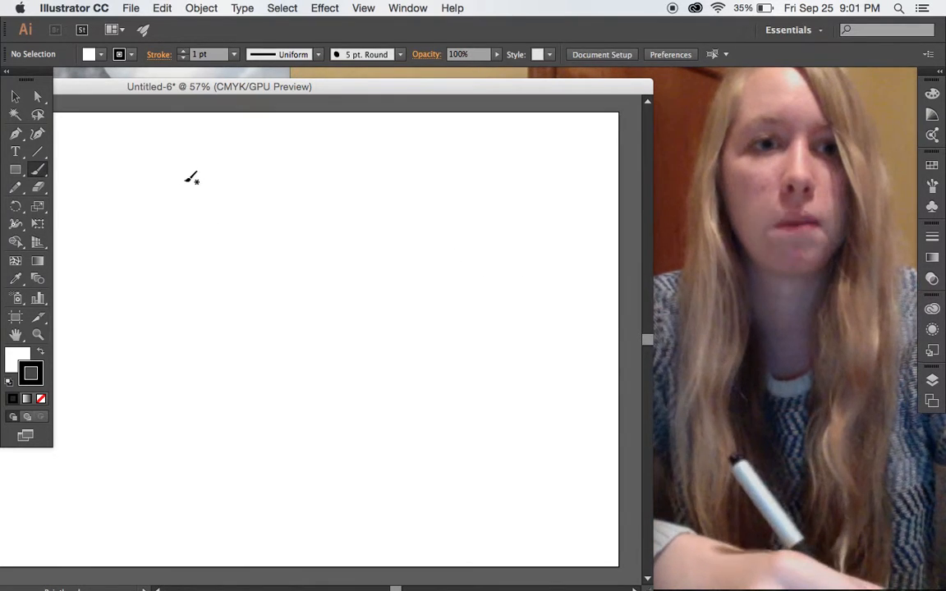
# - Test the pressure response by painting a light wavy line and a heavier zigzag stroke beneath it
pyautogui.moveTo(293, 194)
pyautogui.mouseDown()
pyautogui.moveTo(450, 152)
pyautogui.moveTo(542, 154)
pyautogui.mouseUp()
pyautogui.click(228, 315)
pyautogui.moveTo(250, 286)
pyautogui.mouseDown()
pyautogui.moveTo(494, 247)
pyautogui.moveTo(513, 285)
pyautogui.mouseUp()
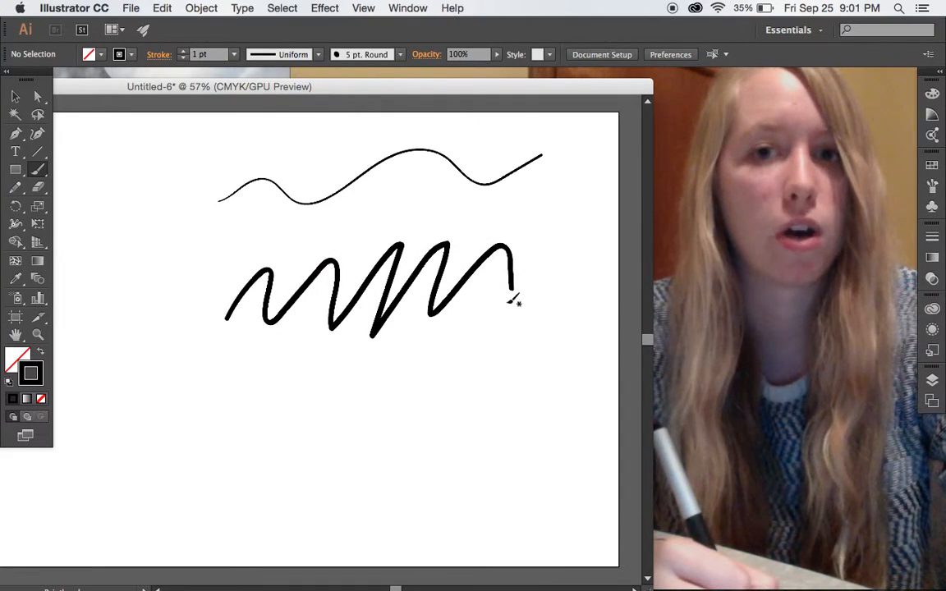
# - Delete both test strokes from the artboard
pyautogui.click(14, 96)
pyautogui.moveTo(191, 140)
pyautogui.mouseDown()
pyautogui.moveTo(227, 212)
pyautogui.moveTo(435, 439)
pyautogui.mouseUp()
pyautogui.press('Delete')
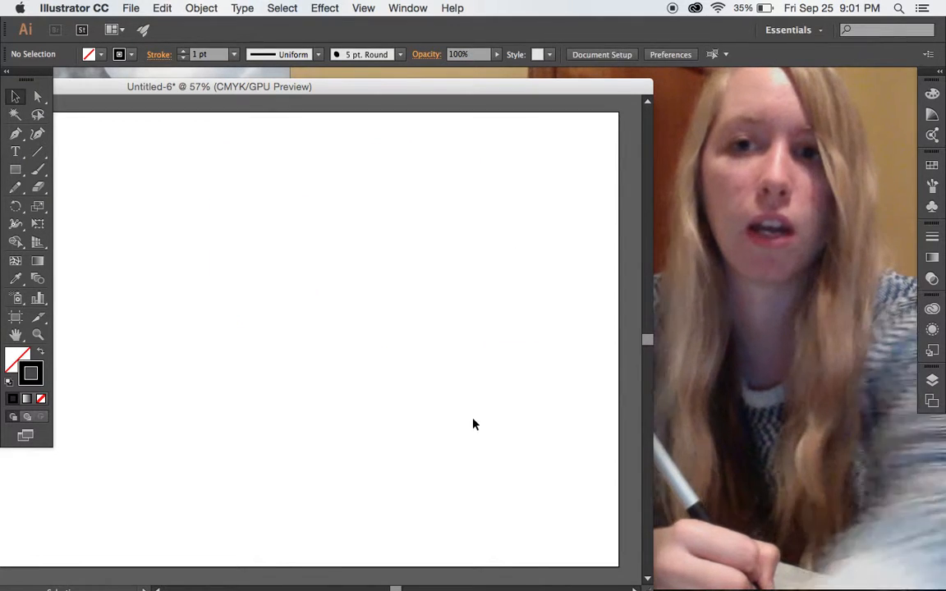
# - Choose the Paintbrush, reposition the document window slightly higher and set the stroke color to blue 3A71ED
pyautogui.click(37, 169)
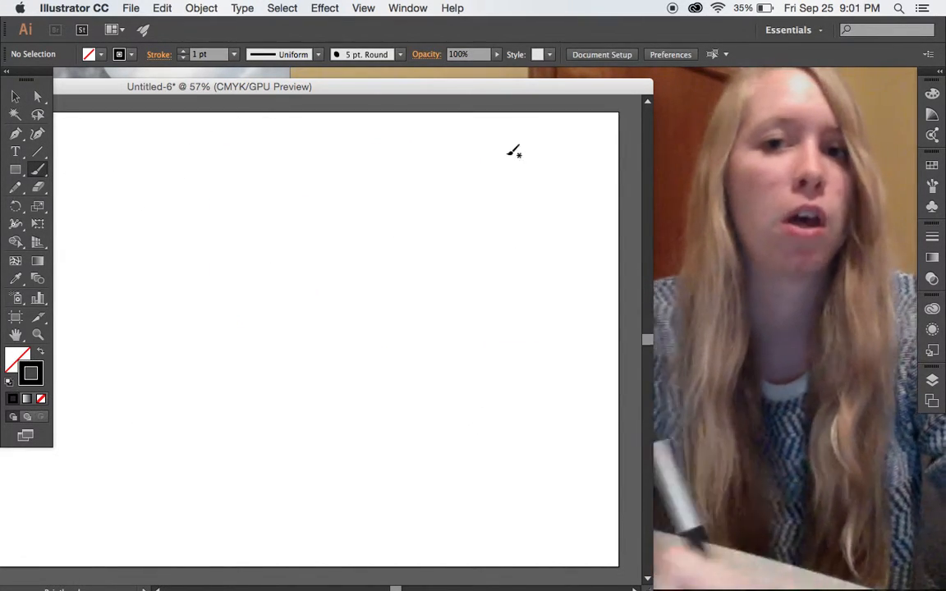
pyautogui.moveTo(525, 90); pyautogui.dragTo(531, 83)
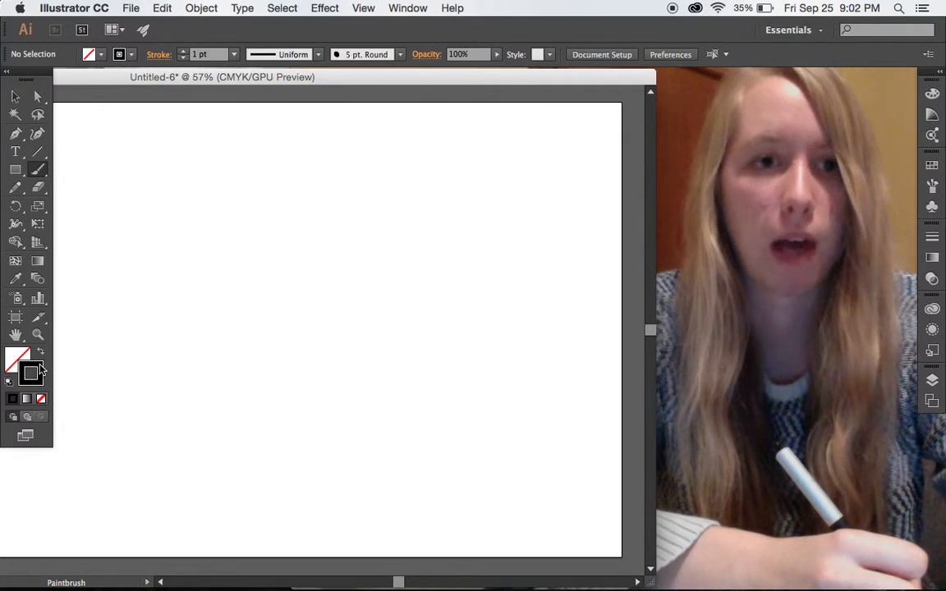
pyautogui.doubleClick(31, 373)
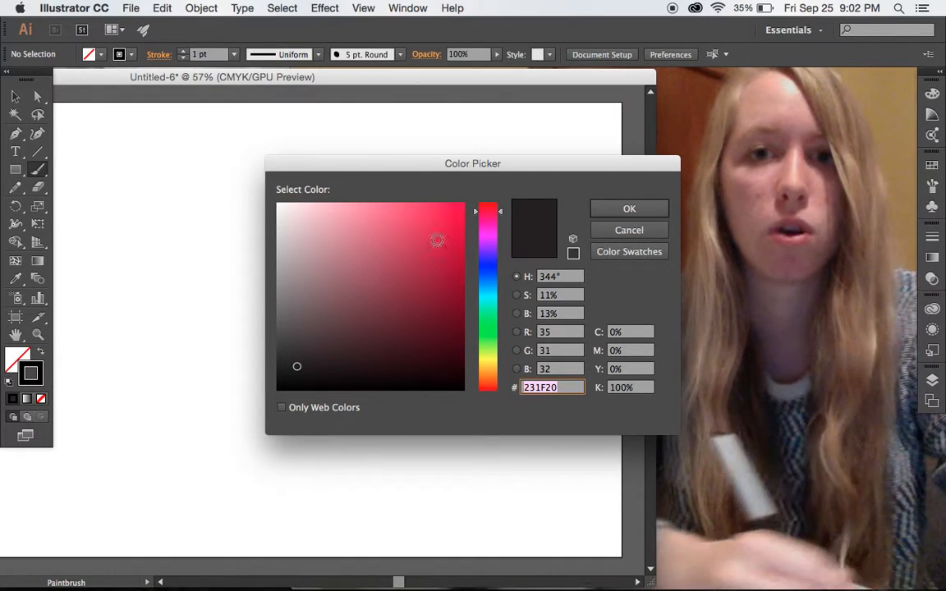
pyautogui.moveTo(491, 281); pyautogui.dragTo(492, 275)
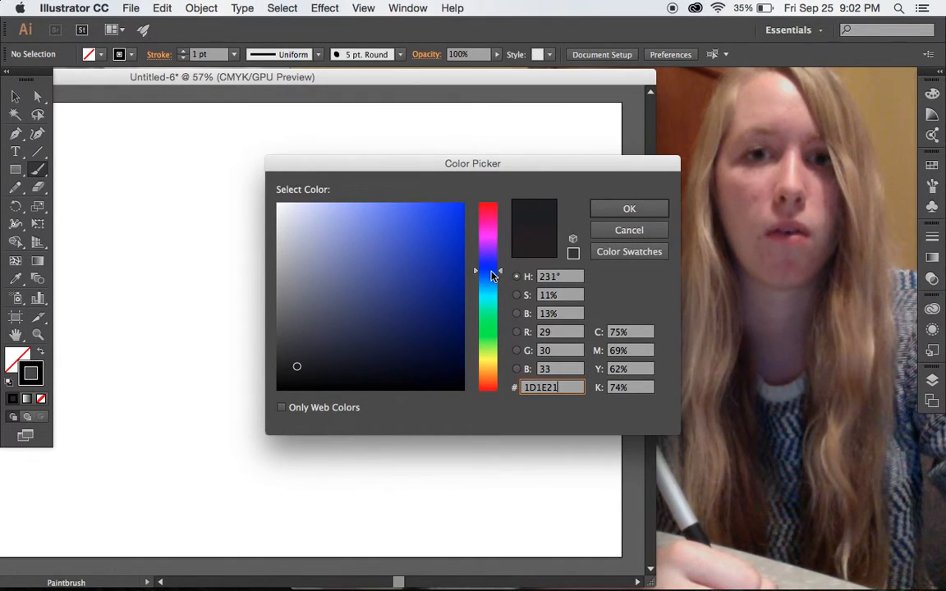
pyautogui.click(419, 215)
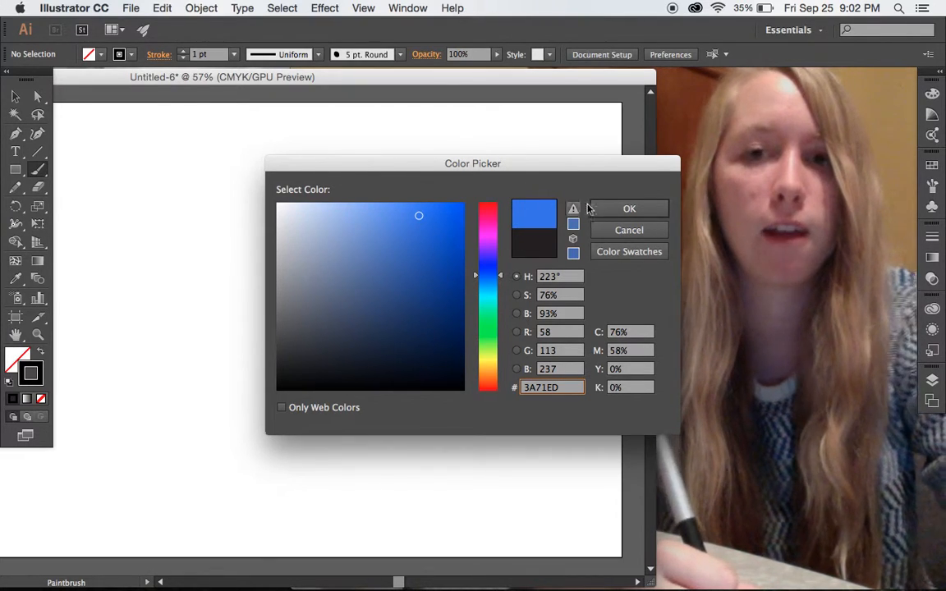
pyautogui.click(624, 209)
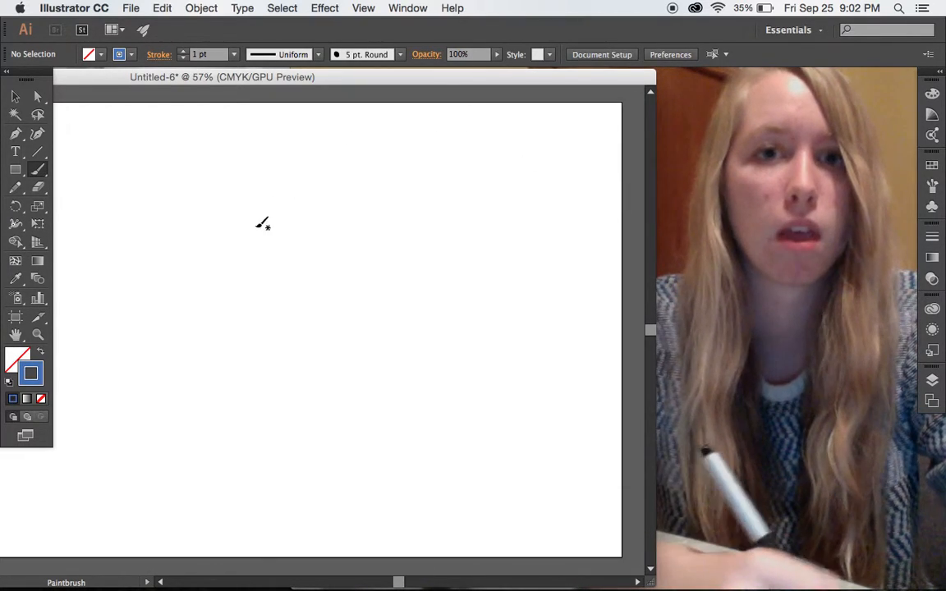
# - Paint a blue test zigzag, set the opacity to 25% and paint overlapping test strokes above it
pyautogui.moveTo(267, 291)
pyautogui.mouseDown()
pyautogui.moveTo(335, 207)
pyautogui.moveTo(391, 177)
pyautogui.moveTo(346, 294)
pyautogui.moveTo(405, 278)
pyautogui.mouseUp()
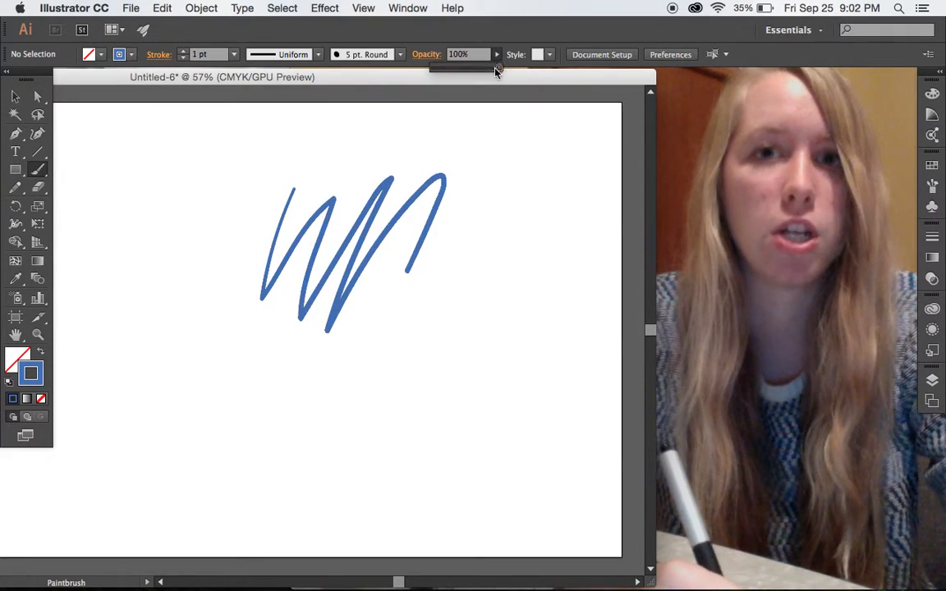
pyautogui.moveTo(497, 70); pyautogui.dragTo(452, 82)
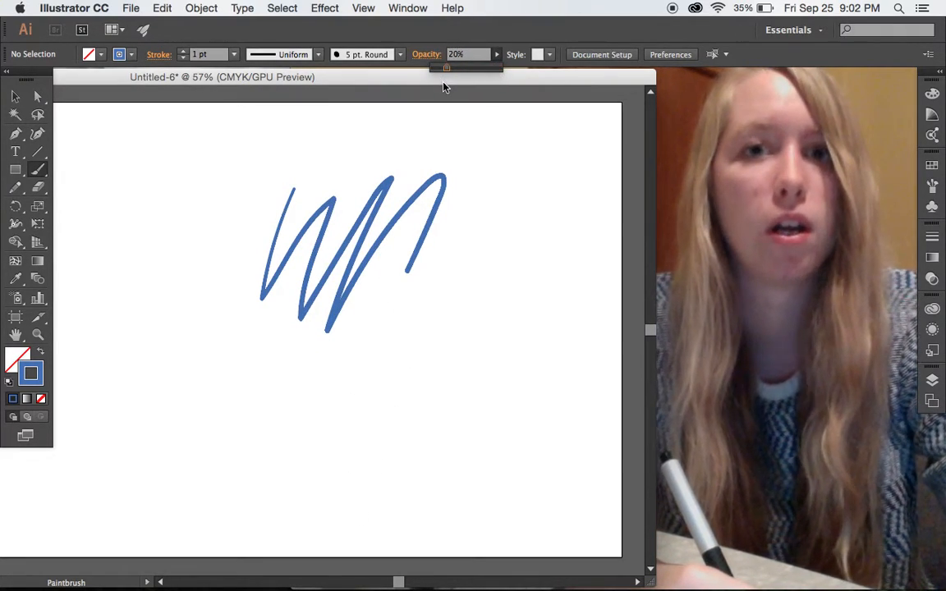
pyautogui.moveTo(318, 130)
pyautogui.mouseDown()
pyautogui.moveTo(318, 140)
pyautogui.moveTo(490, 160)
pyautogui.moveTo(337, 156)
pyautogui.moveTo(519, 116)
pyautogui.moveTo(336, 167)
pyautogui.mouseUp()
# - Select all the blue test strokes and delete them from the artboard
pyautogui.click(14, 96)
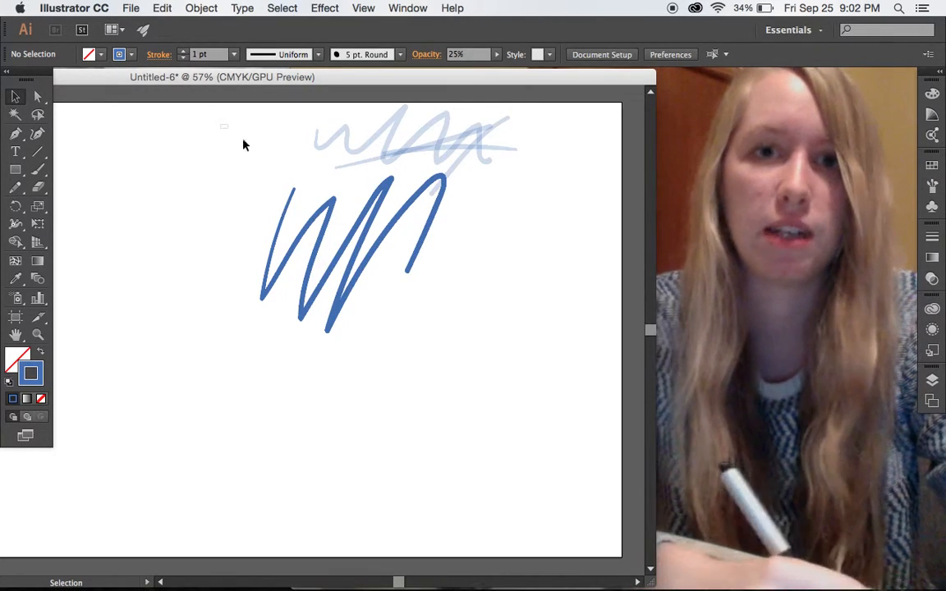
pyautogui.moveTo(237, 139); pyautogui.dragTo(559, 340)
pyautogui.press('BackSpace')
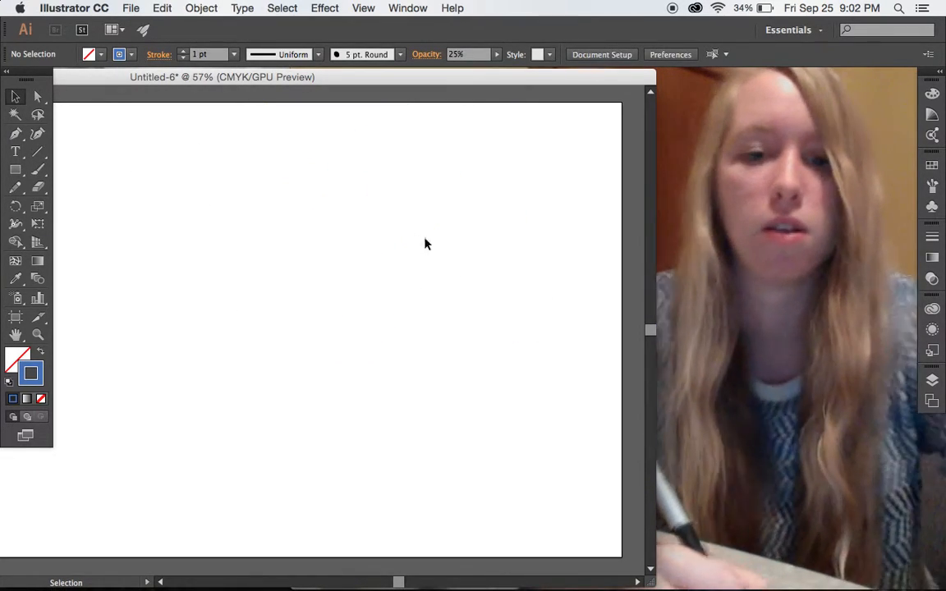
# - With the Paintbrush, sketch a large circle for the head and extend its left side downward as the face edge
pyautogui.press('b')
pyautogui.moveTo(332, 134)
pyautogui.mouseDown()
pyautogui.moveTo(177, 283)
pyautogui.moveTo(468, 238)
pyautogui.moveTo(275, 141)
pyautogui.moveTo(168, 324)
pyautogui.mouseUp()
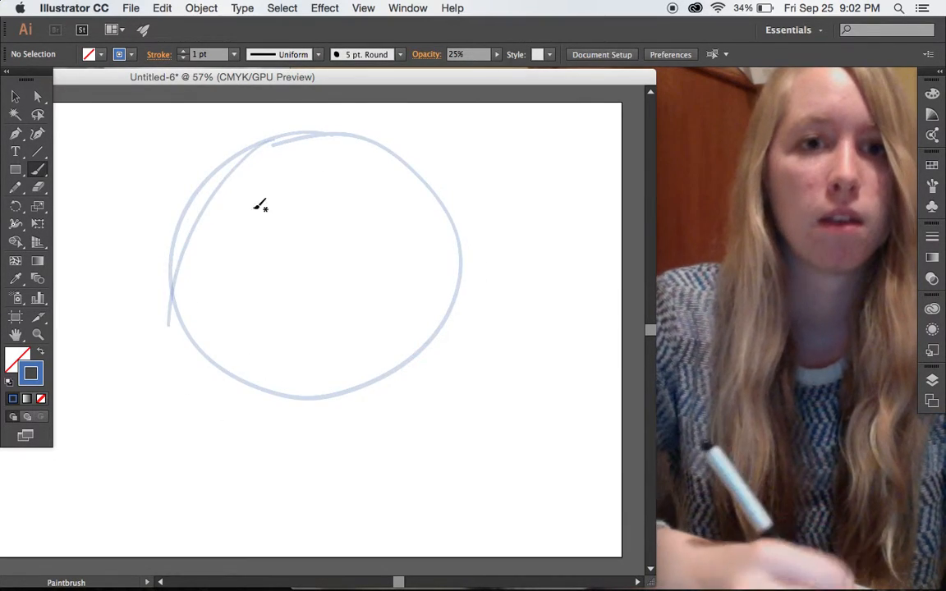
pyautogui.moveTo(179, 286); pyautogui.dragTo(169, 401)
pyautogui.moveTo(228, 156); pyautogui.dragTo(179, 452)
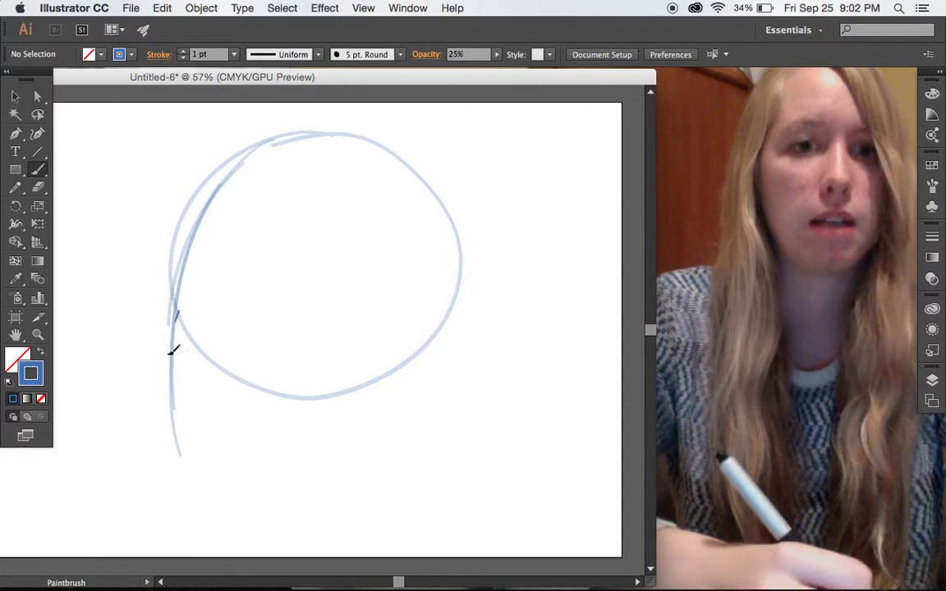
# - Sketch the lower cheek, the chin and the jaw curve beneath the head circle with overlapping strokes
pyautogui.moveTo(169, 304); pyautogui.dragTo(235, 511)
pyautogui.moveTo(201, 423); pyautogui.dragTo(312, 457)
pyautogui.moveTo(211, 485); pyautogui.dragTo(381, 429)
pyautogui.moveTo(338, 460); pyautogui.dragTo(386, 428)
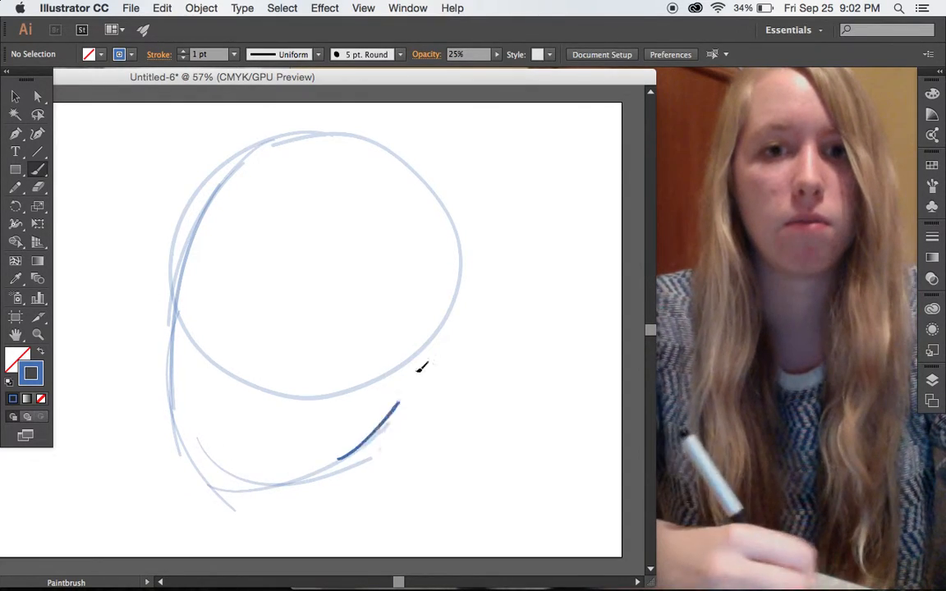
# - Extend the jaw line up toward the head circle and sketch an ear on each side of the head
pyautogui.moveTo(408, 388); pyautogui.dragTo(381, 427)
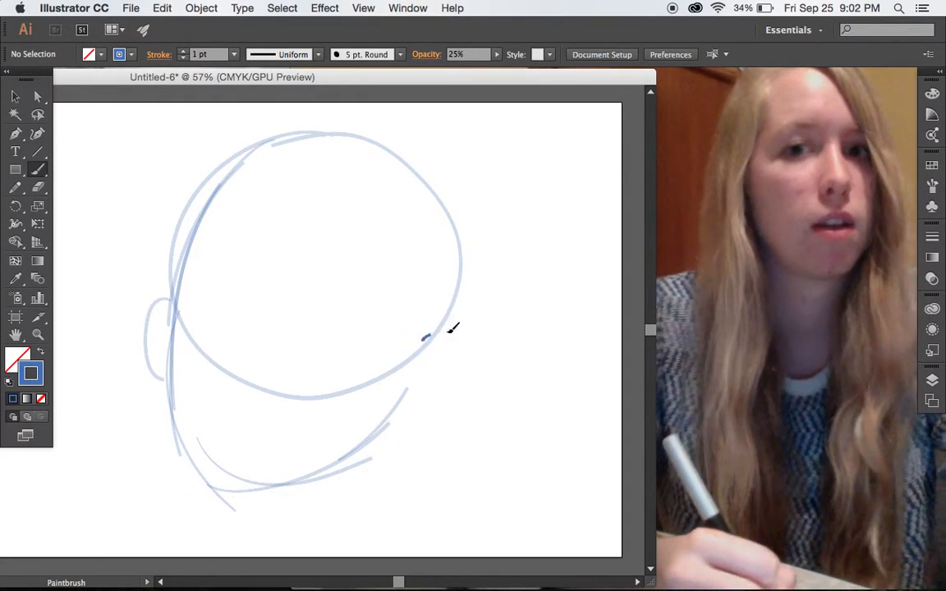
pyautogui.moveTo(423, 336); pyautogui.dragTo(419, 397)
pyautogui.moveTo(458, 317); pyautogui.dragTo(436, 402)
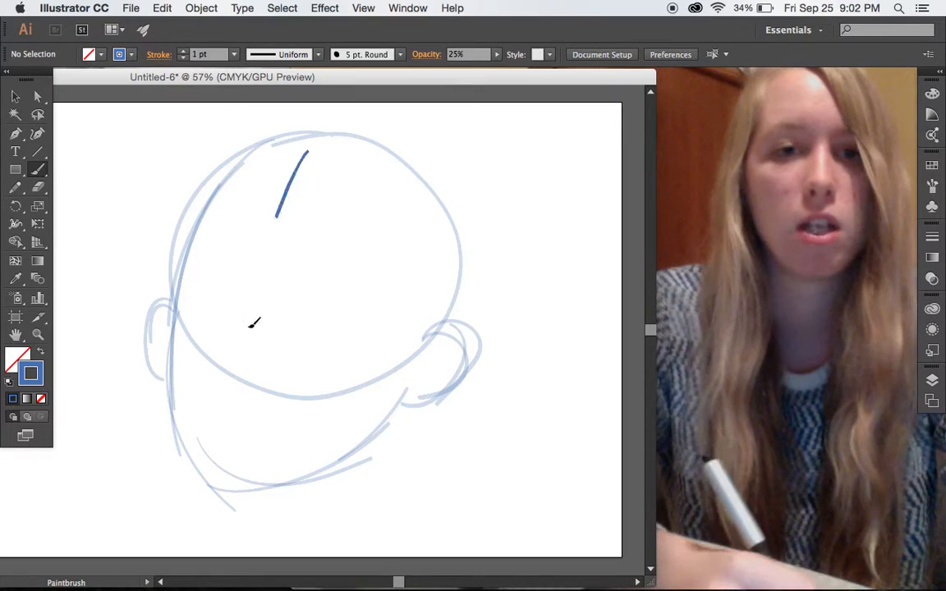
# - Sketch curved vertical and horizontal guidelines across the face and rough in the brows, eyes, nose and mouth
pyautogui.moveTo(260, 281); pyautogui.dragTo(257, 491)
pyautogui.moveTo(177, 328); pyautogui.dragTo(386, 327)
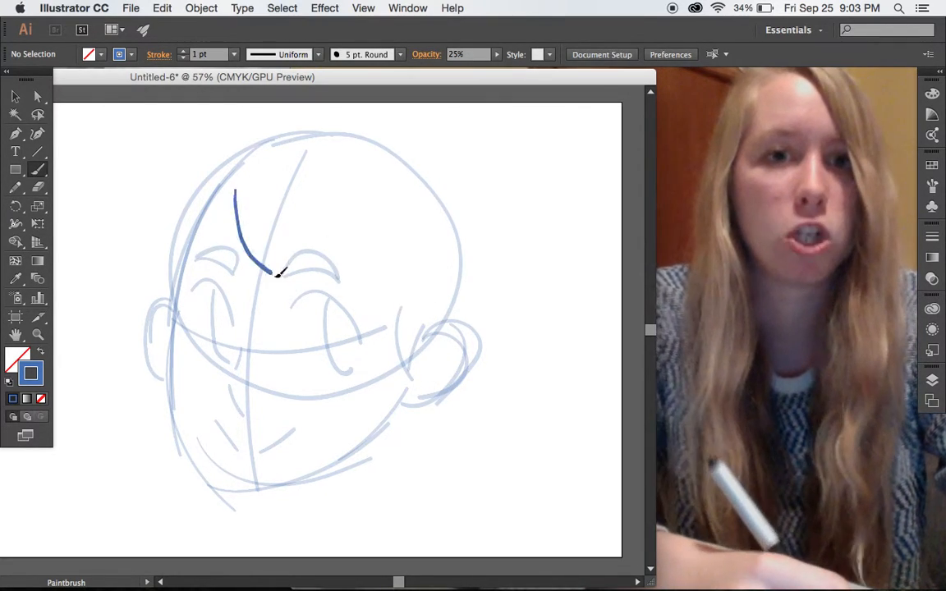
# - Sketch the fringe lines over the forehead and the outer hair outline around the head
pyautogui.moveTo(334, 287); pyautogui.dragTo(345, 283)
pyautogui.moveTo(220, 170)
pyautogui.mouseDown()
pyautogui.moveTo(322, 112)
pyautogui.moveTo(486, 181)
pyautogui.mouseUp()
pyautogui.moveTo(493, 293); pyautogui.dragTo(491, 316)
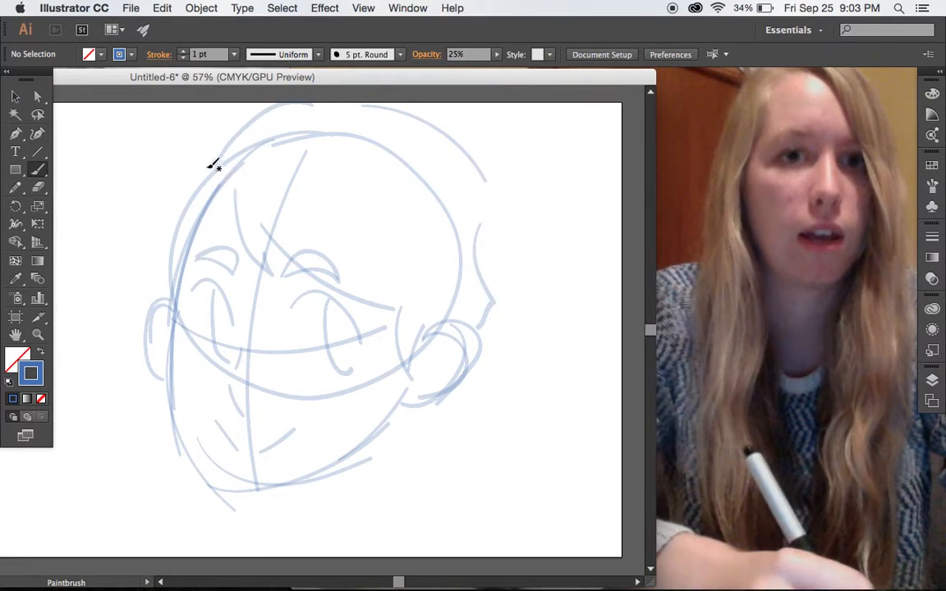
pyautogui.moveTo(216, 166); pyautogui.dragTo(164, 239)
# - Examine the brush strokes at high magnification and return to a view of the whole head sketch
pyautogui.press('z')
pyautogui.moveTo(142, 289)
pyautogui.mouseDown()
pyautogui.moveTo(537, 317)
pyautogui.moveTo(255, 312)
pyautogui.moveTo(425, 298)
pyautogui.moveTo(276, 291)
pyautogui.moveTo(496, 283)
pyautogui.mouseUp()
pyautogui.moveTo(460, 312)
pyautogui.mouseDown()
pyautogui.moveTo(545, 298)
pyautogui.moveTo(308, 297)
pyautogui.mouseUp()
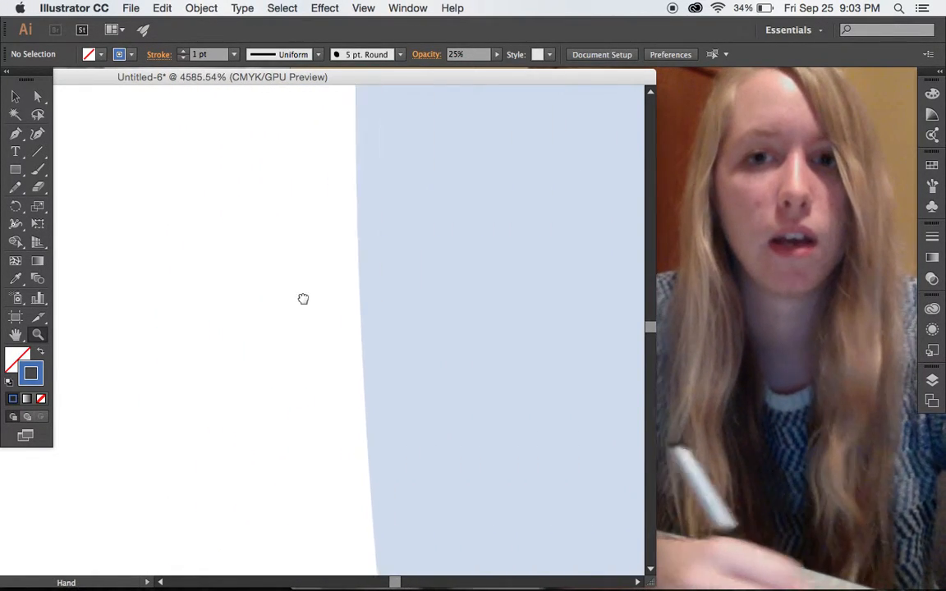
pyautogui.scroll(-10, 554, 211)
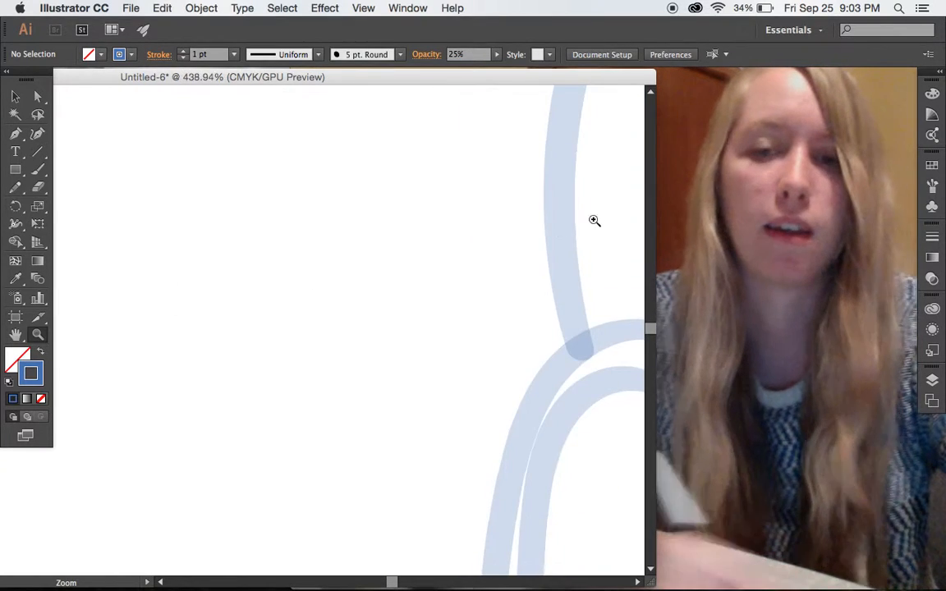
pyautogui.scroll(-8, 585, 222)
pyautogui.moveTo(633, 222); pyautogui.dragTo(222, 337)
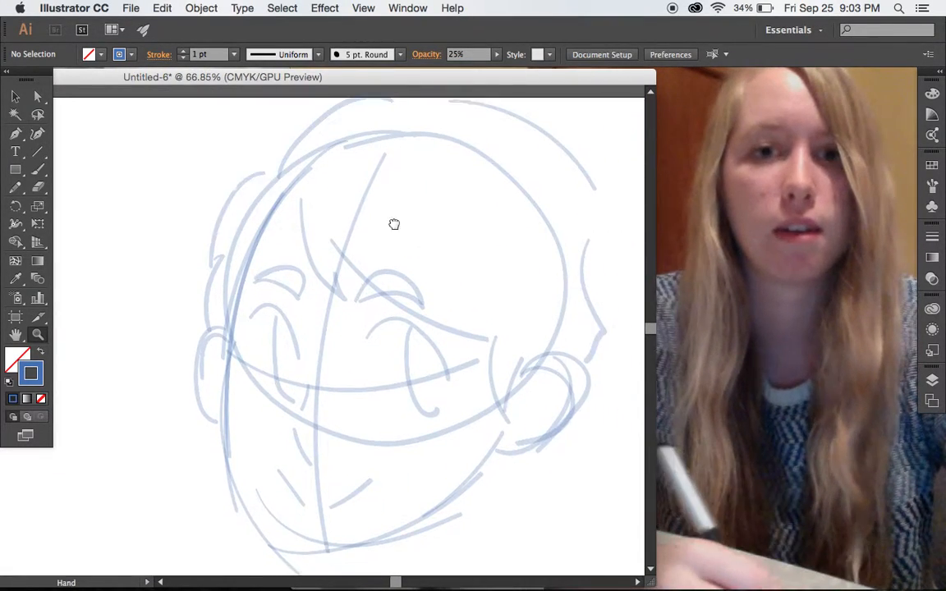
pyautogui.scroll(-3, 403, 225)
pyautogui.scroll(-1, 415, 259)
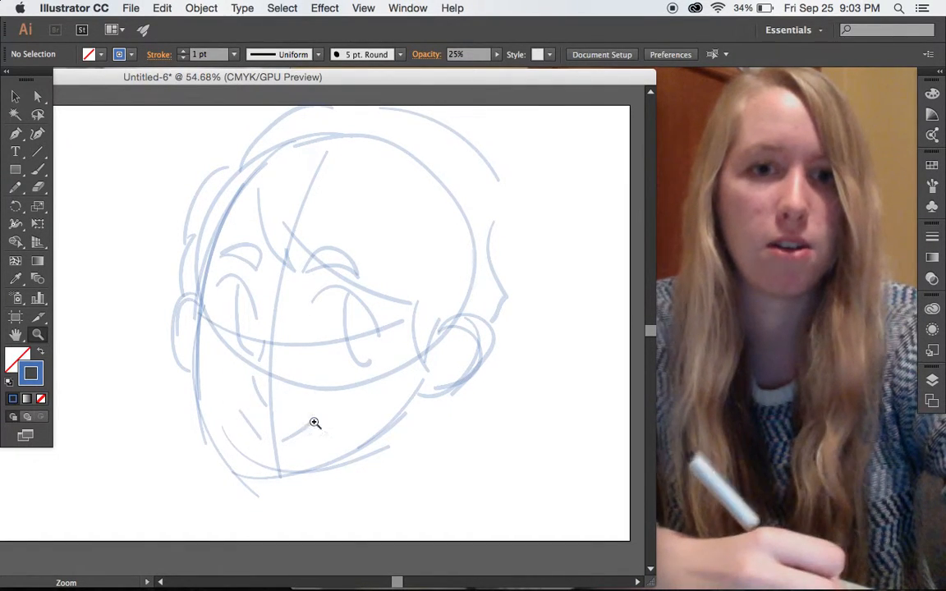
# - Add a new layer above the sketch layer and lock Layer 1
pyautogui.moveTo(815, 298)
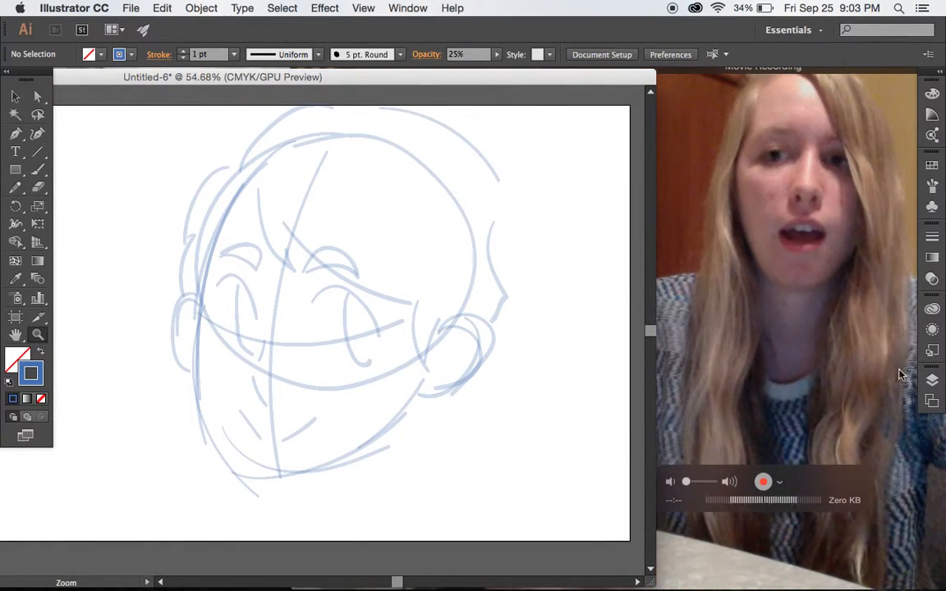
pyautogui.click(932, 380)
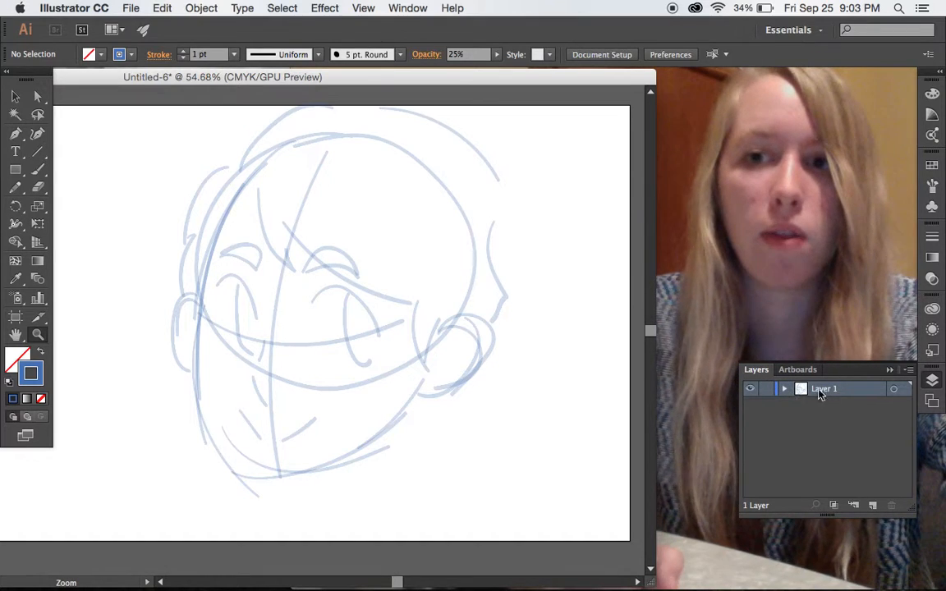
pyautogui.click(933, 381)
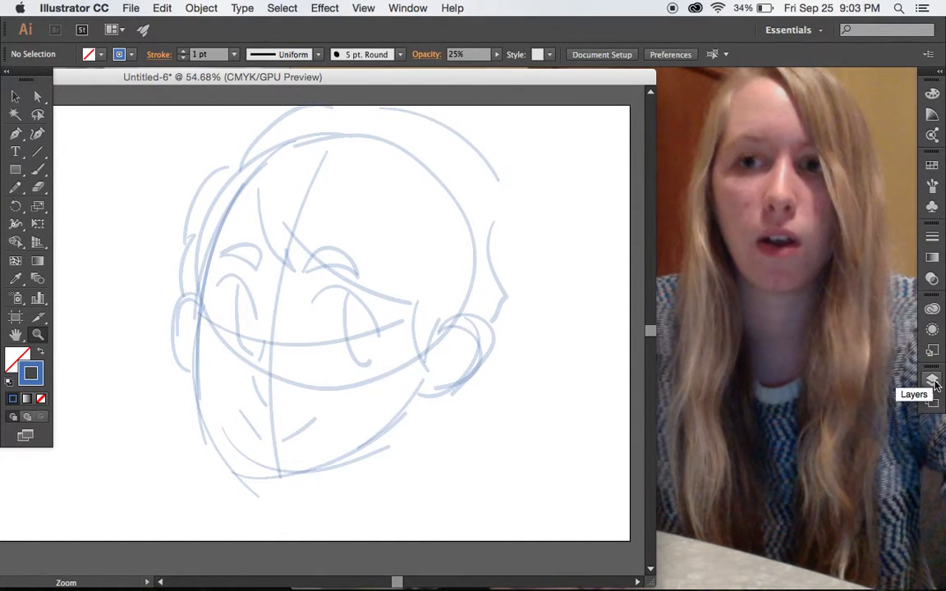
pyautogui.click(933, 381)
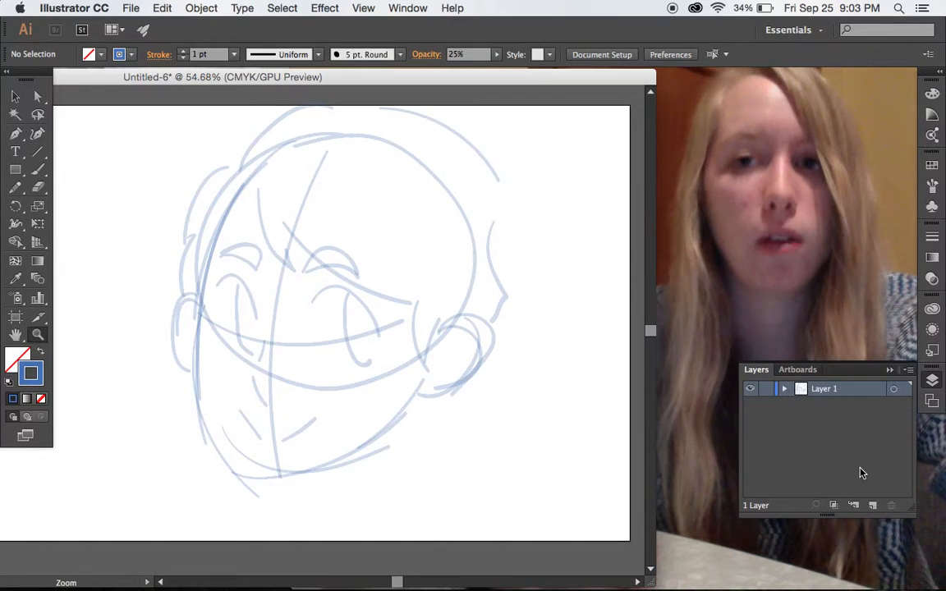
pyautogui.click(874, 508)
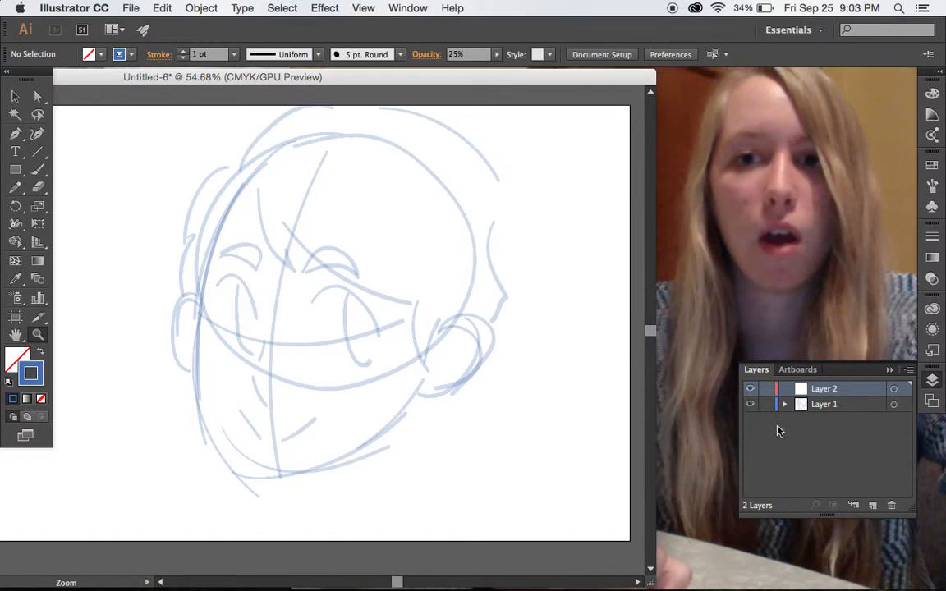
pyautogui.click(766, 405)
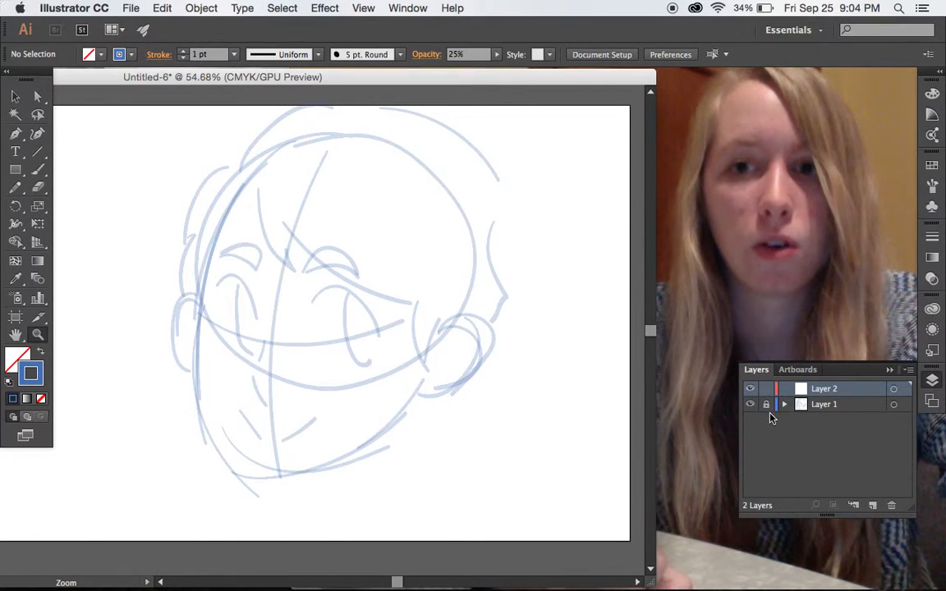
# - Test the lock on Layer 1 with the Paintbrush, leave the layer locked and make Layer 2 active
pyautogui.click(817, 405)
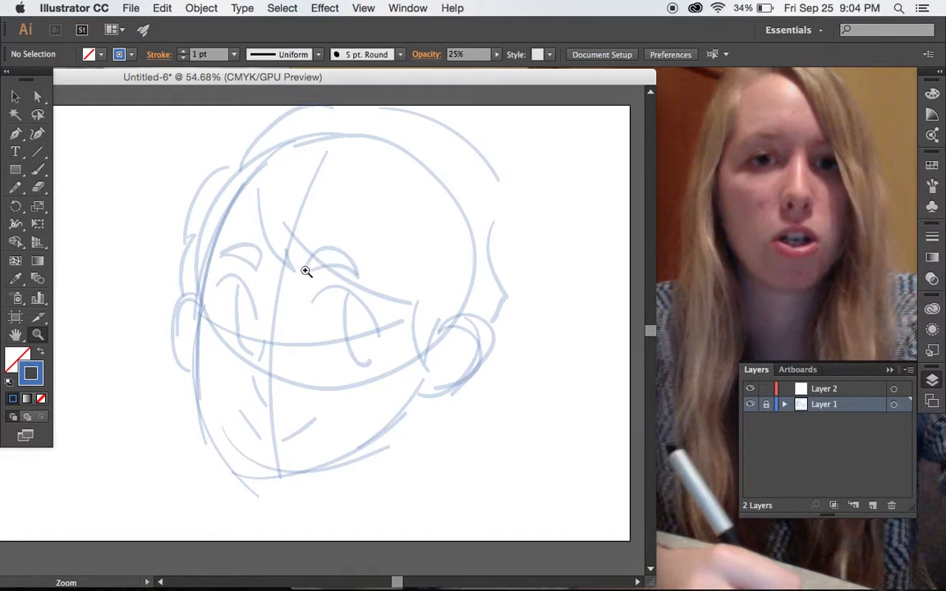
pyautogui.click(38, 169)
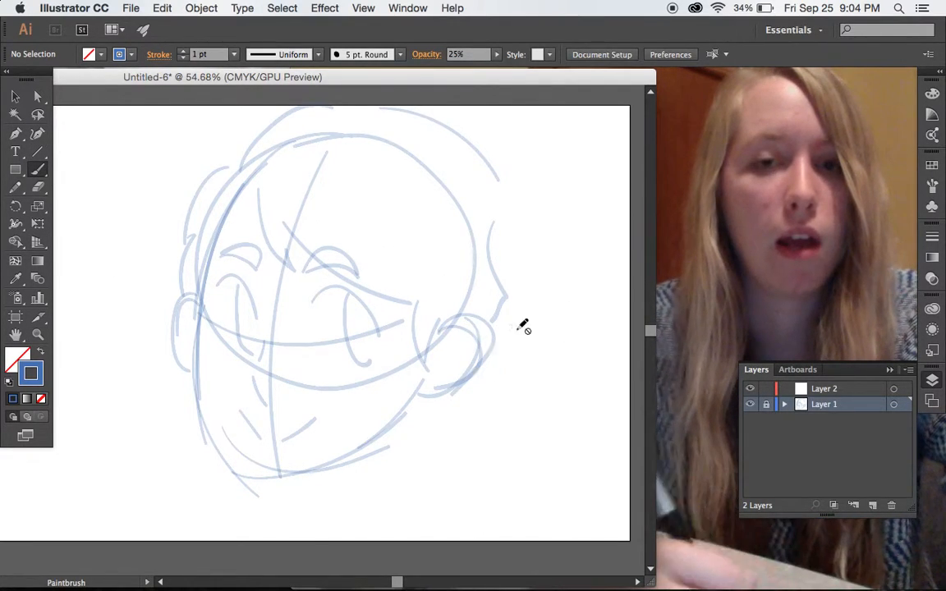
pyautogui.click(766, 406)
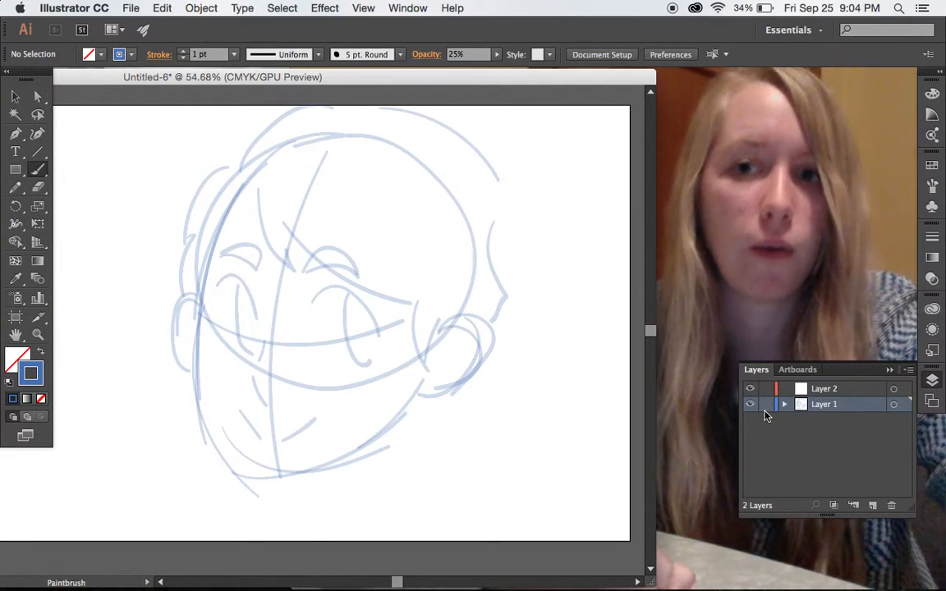
pyautogui.click(766, 405)
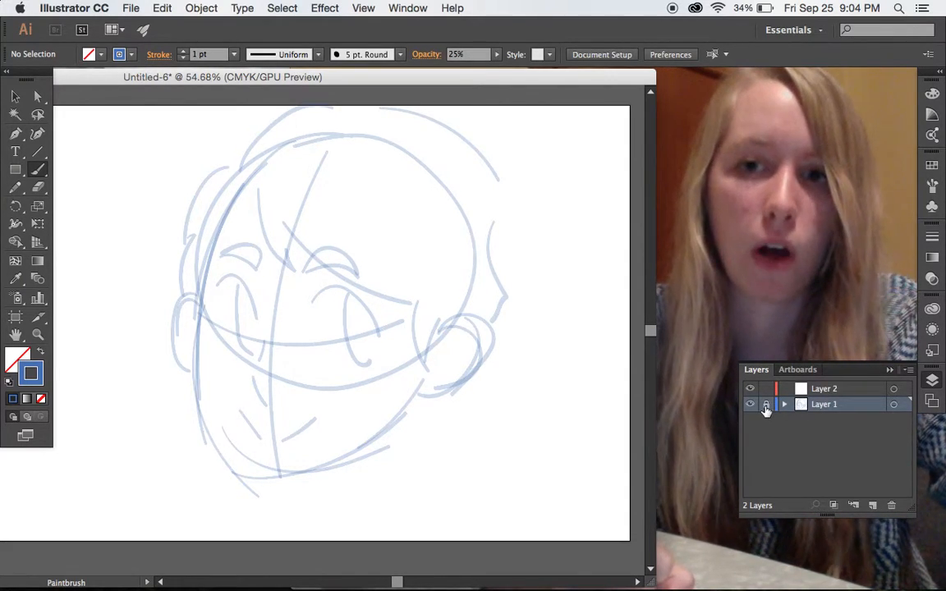
pyautogui.click(798, 391)
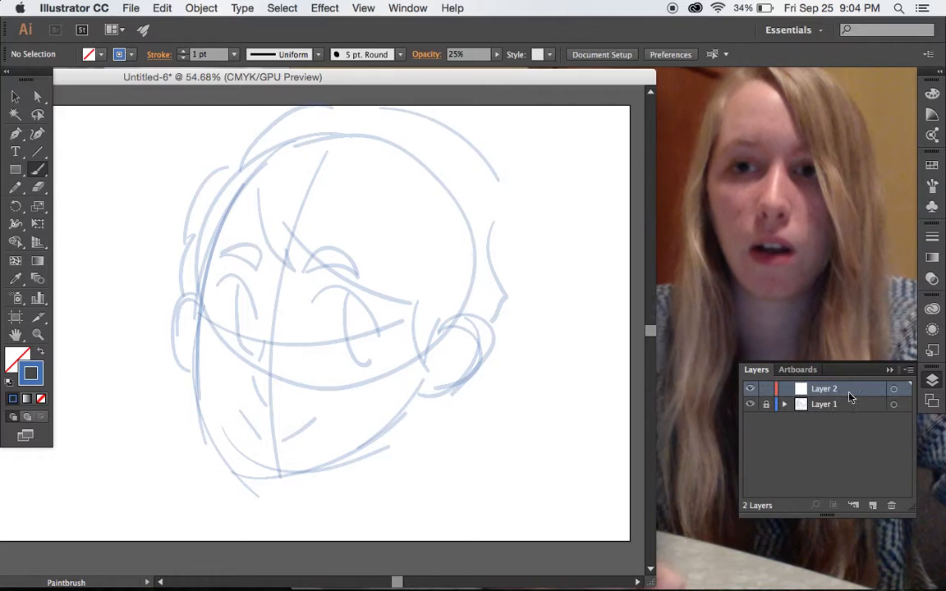
pyautogui.click(890, 372)
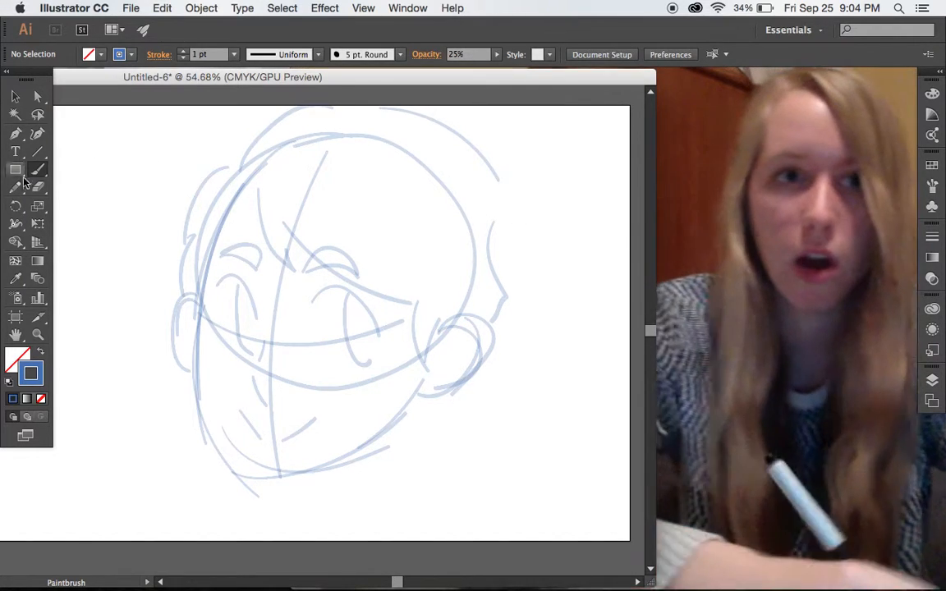
# - Change the Paintbrush's stroke color from blue to black
pyautogui.doubleClick(39, 371)
pyautogui.click(274, 392)
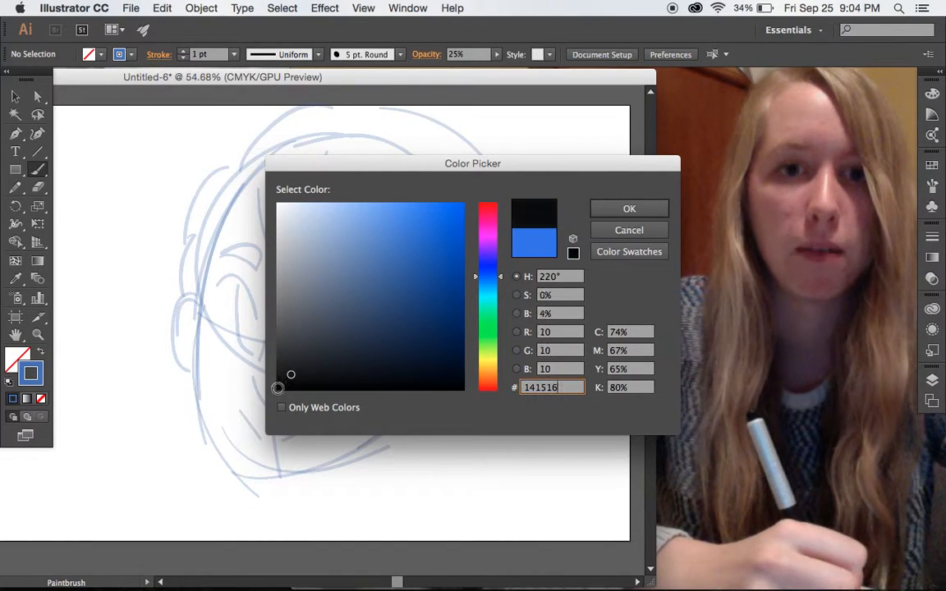
pyautogui.click(603, 207)
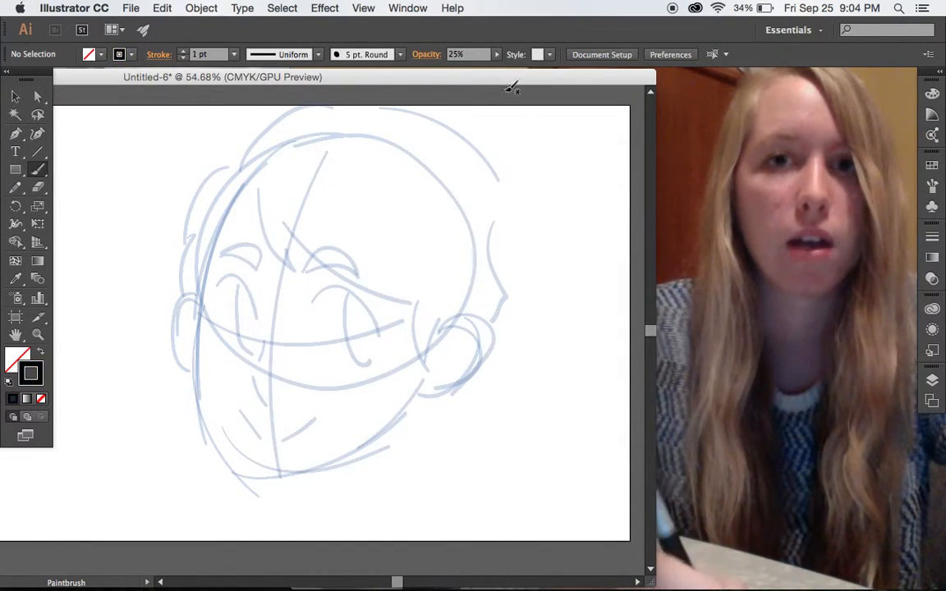
# - Set the brush stroke opacity to 100% and ink the face outline, ears and hair in black over the sketch
pyautogui.moveTo(447, 69); pyautogui.dragTo(500, 76)
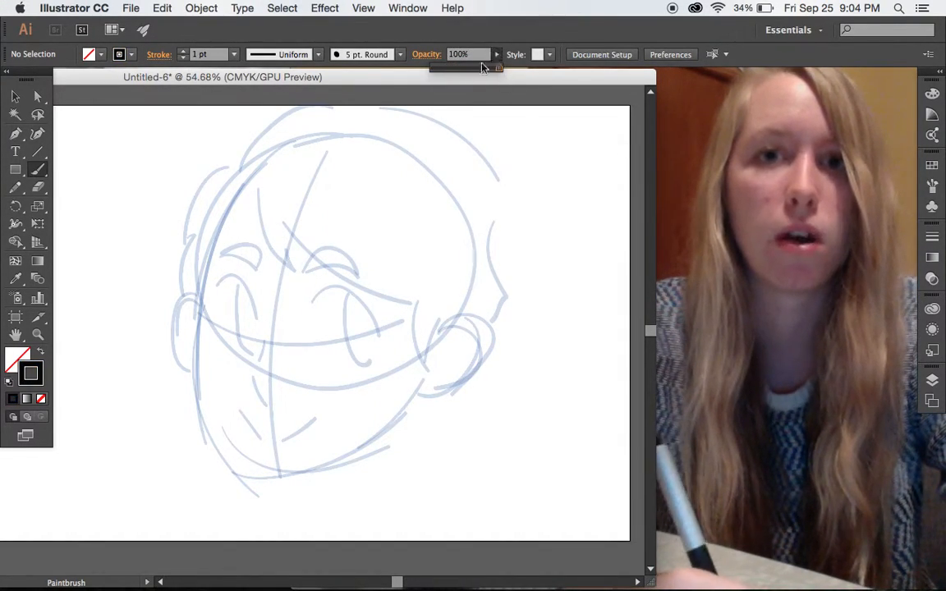
pyautogui.moveTo(234, 201); pyautogui.dragTo(205, 297)
pyautogui.moveTo(201, 392)
pyautogui.mouseDown()
pyautogui.moveTo(218, 451)
pyautogui.moveTo(237, 469)
pyautogui.moveTo(266, 478)
pyautogui.moveTo(333, 463)
pyautogui.mouseUp()
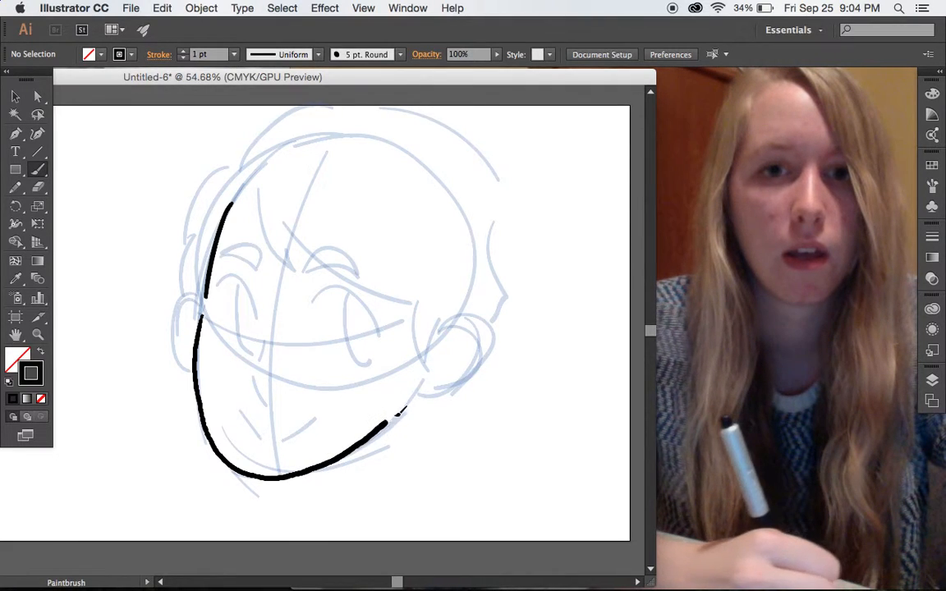
pyautogui.moveTo(395, 416); pyautogui.dragTo(408, 398)
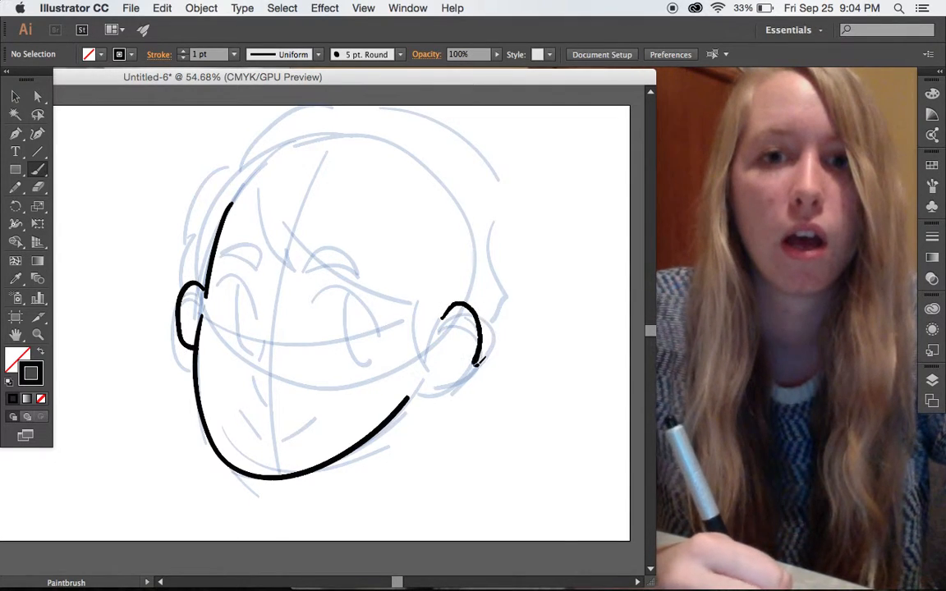
pyautogui.moveTo(417, 297)
pyautogui.mouseDown()
pyautogui.moveTo(425, 351)
pyautogui.moveTo(435, 325)
pyautogui.mouseUp()
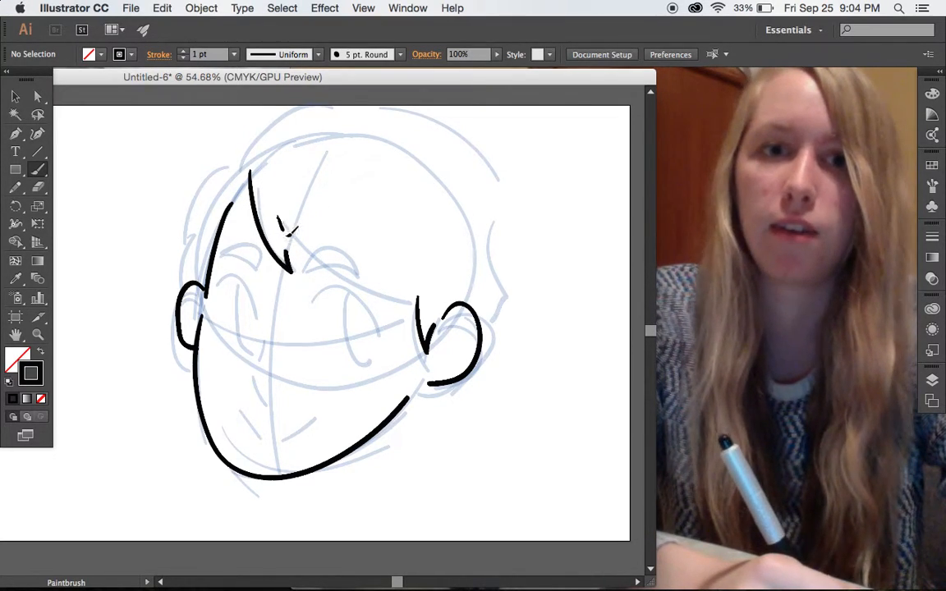
pyautogui.moveTo(397, 300); pyautogui.dragTo(437, 284)
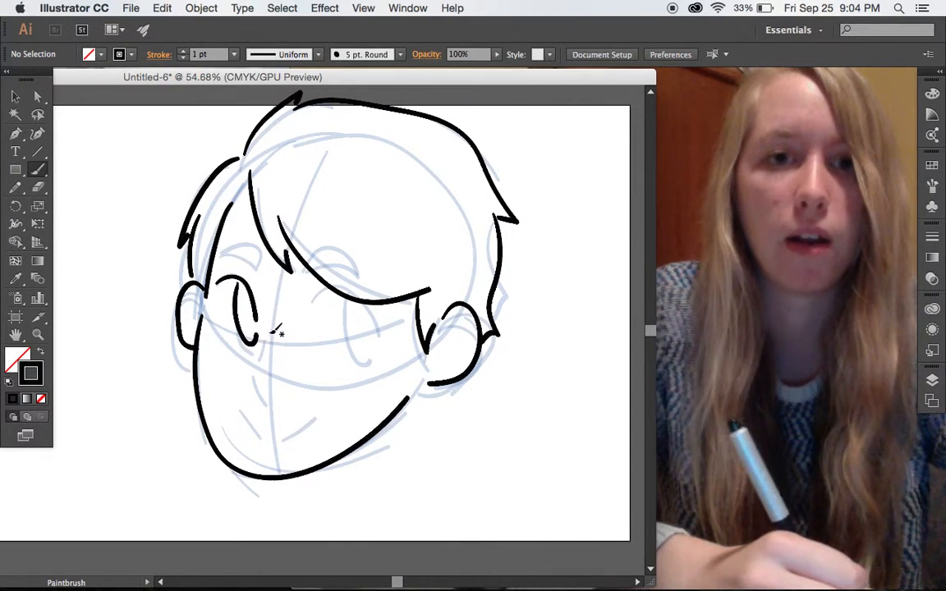
# - Ink the eyes, nose, mouth and both eyebrows in black over the blue facial guides
pyautogui.moveTo(271, 338)
pyautogui.mouseDown()
pyautogui.moveTo(271, 397)
pyautogui.moveTo(249, 423)
pyautogui.moveTo(273, 445)
pyautogui.moveTo(303, 419)
pyautogui.mouseUp()
pyautogui.moveTo(361, 298); pyautogui.dragTo(378, 330)
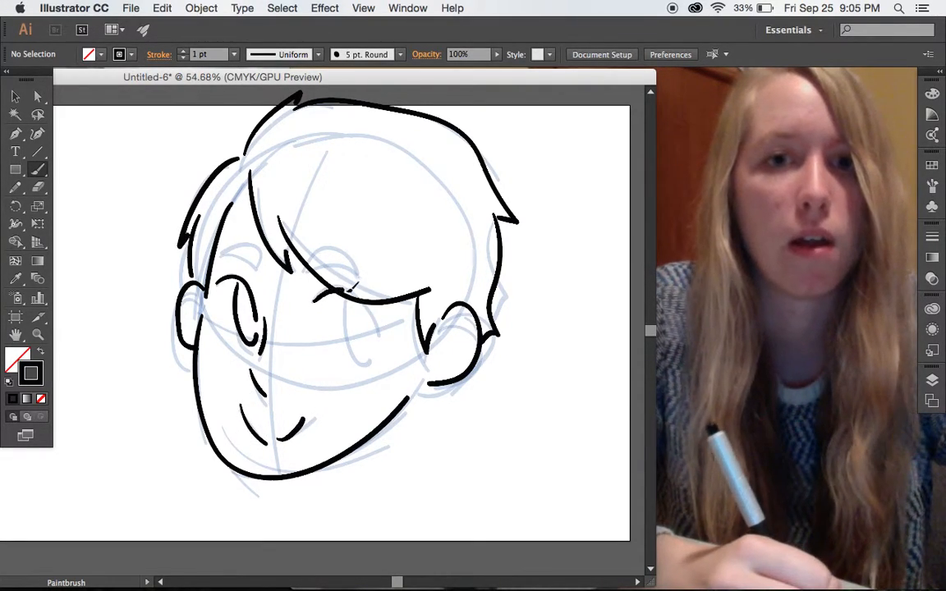
pyautogui.moveTo(315, 302)
pyautogui.mouseDown()
pyautogui.moveTo(362, 291)
pyautogui.moveTo(376, 332)
pyautogui.mouseUp()
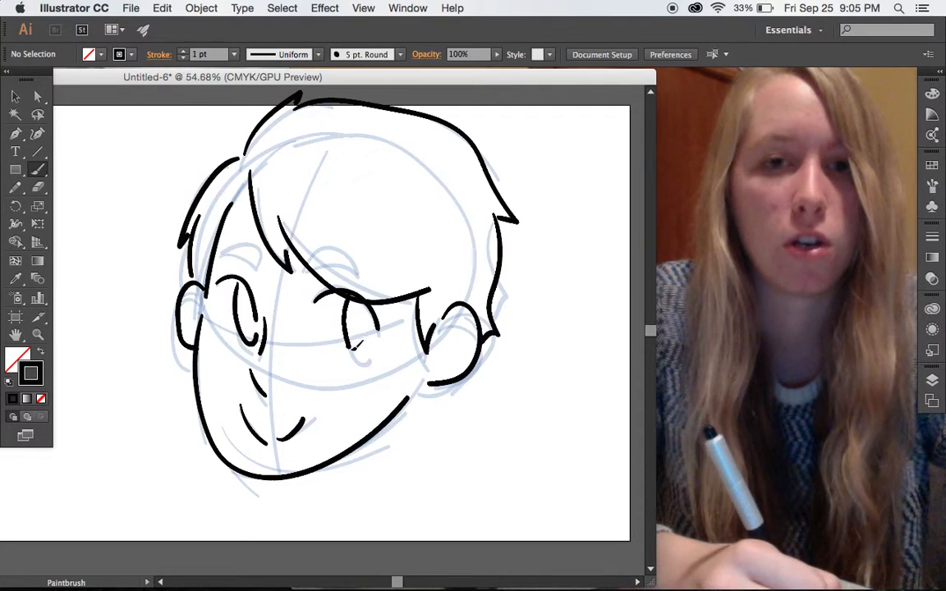
pyautogui.moveTo(220, 261); pyautogui.dragTo(269, 263)
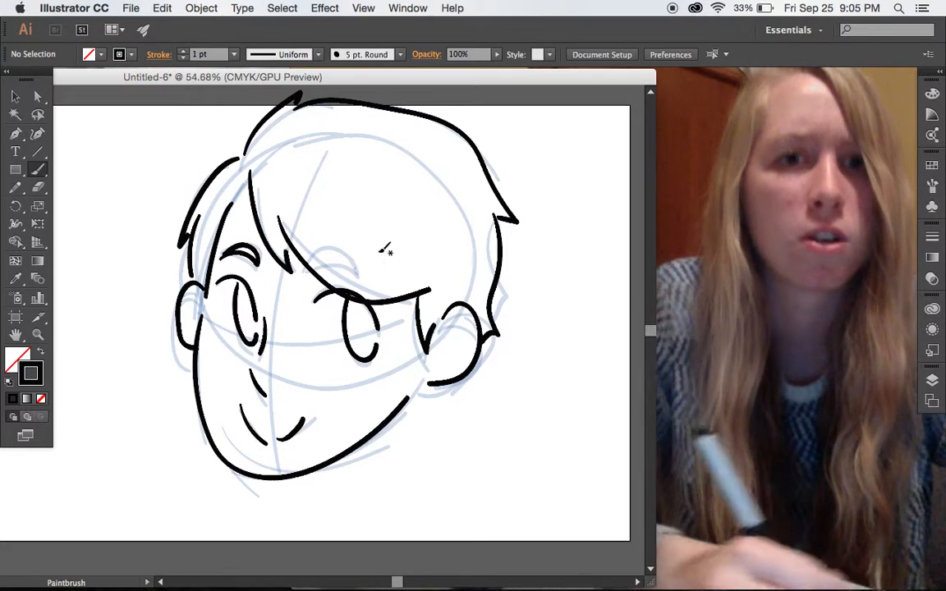
pyautogui.moveTo(314, 267); pyautogui.dragTo(369, 275)
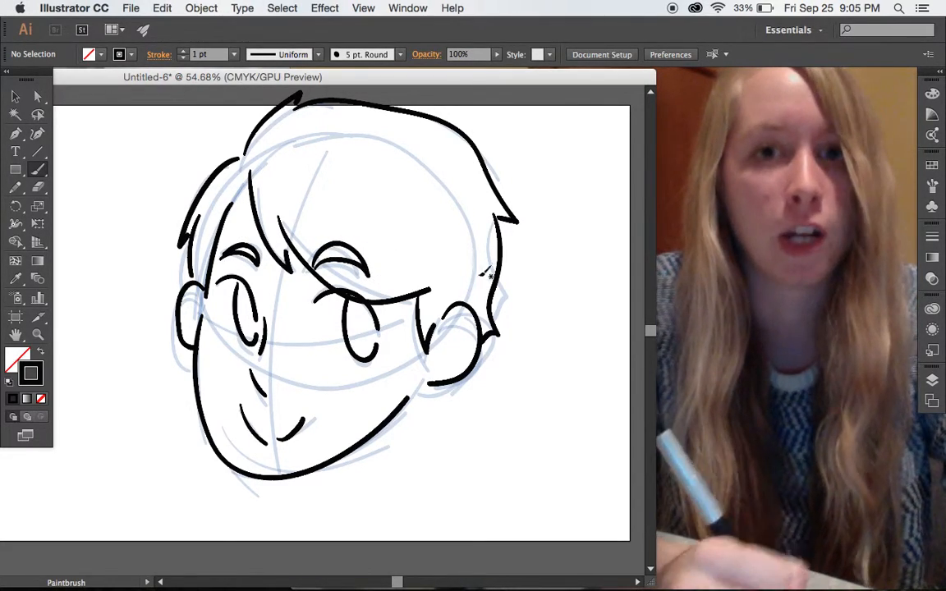
# - Hide the sketch on Layer 1 and check the line art by toggling Layer 2's visibility off and on
pyautogui.moveTo(764, 243)
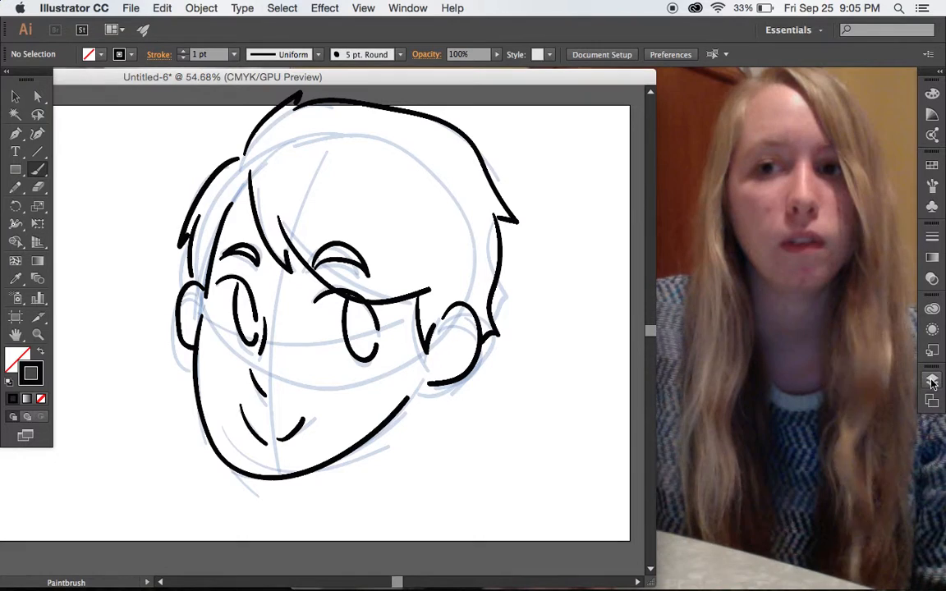
pyautogui.click(932, 380)
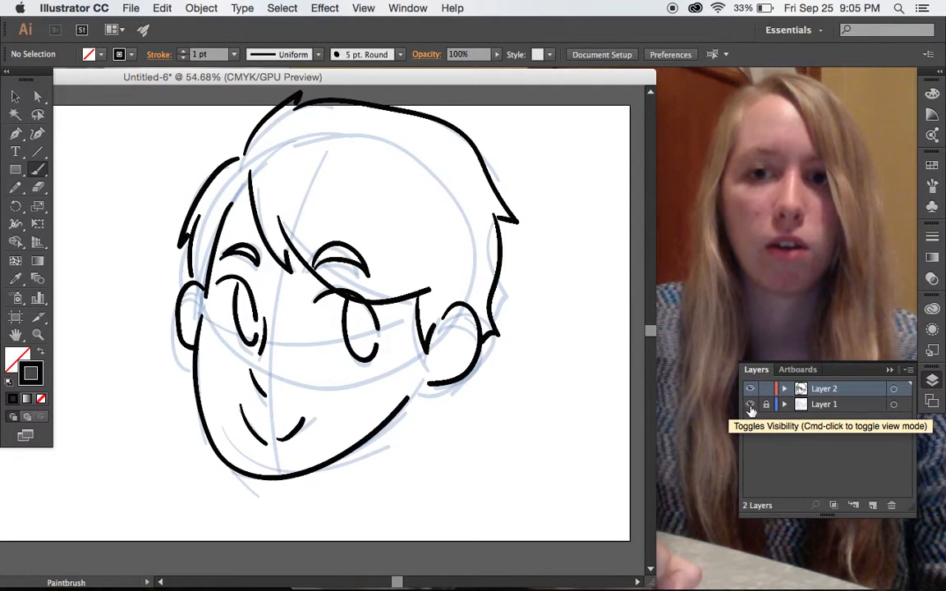
pyautogui.click(750, 408)
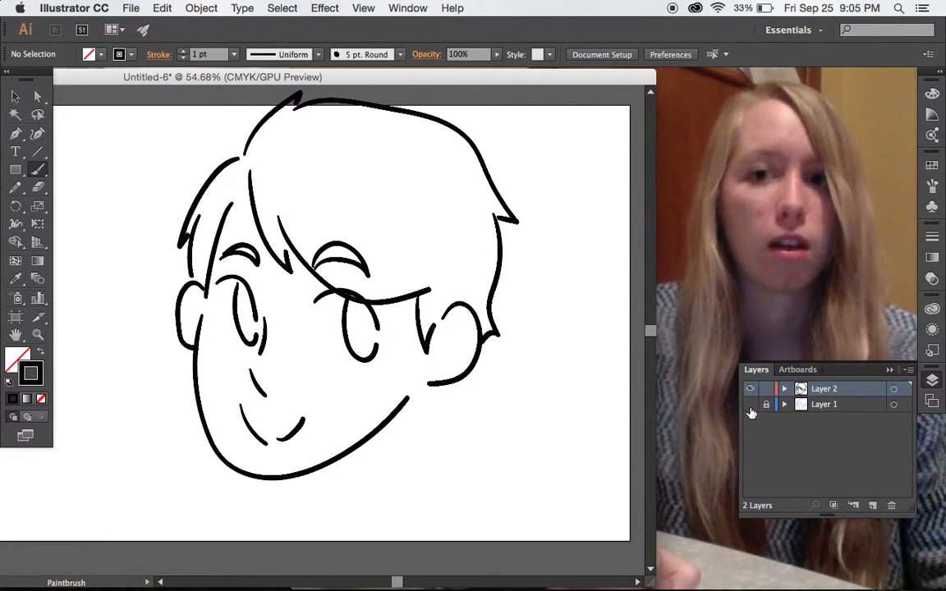
pyautogui.click(750, 404)
pyautogui.click(750, 404)
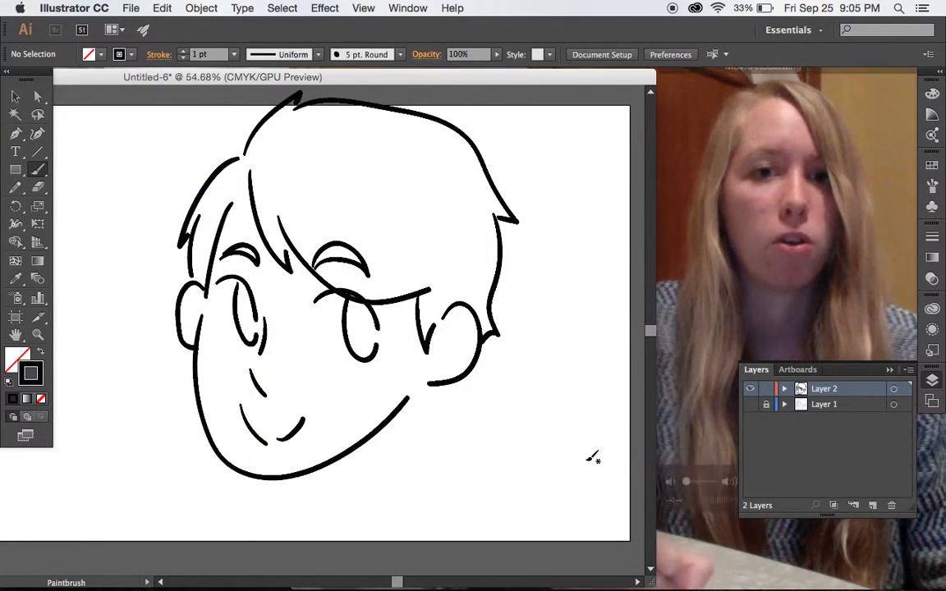
pyautogui.click(749, 389)
pyautogui.click(750, 404)
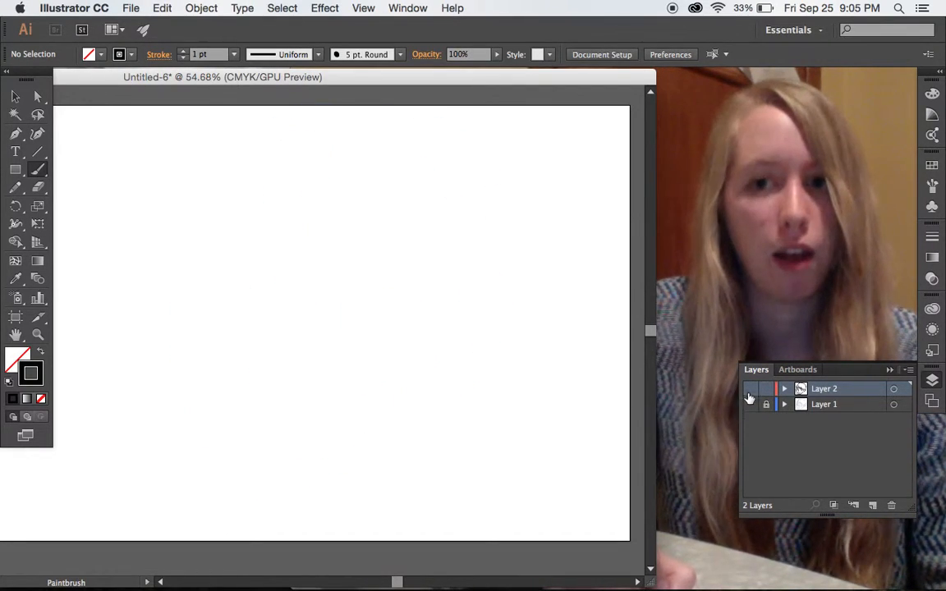
pyautogui.click(749, 389)
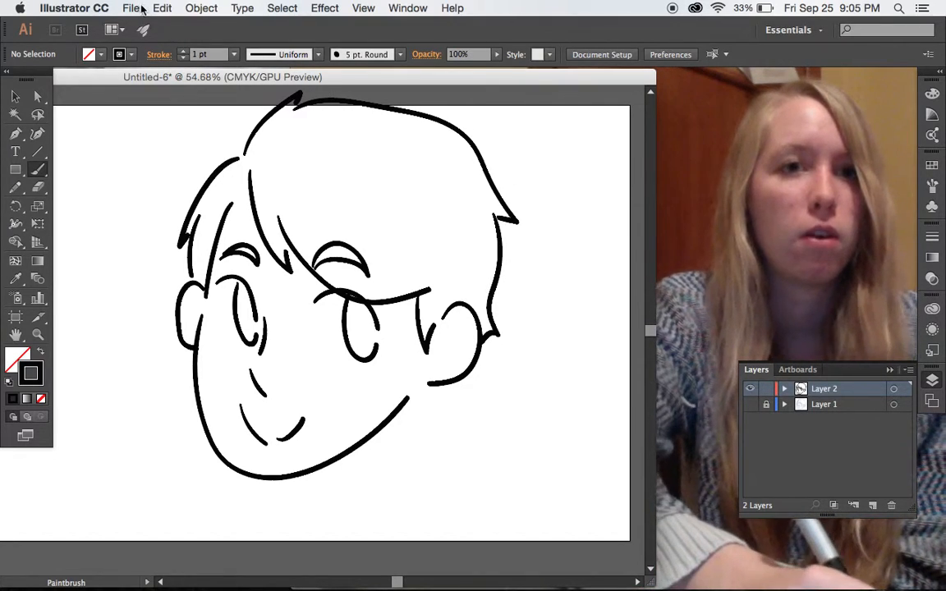
# - Check which file formats are offered for saving the drawing and leave without saving
pyautogui.click(131, 8)
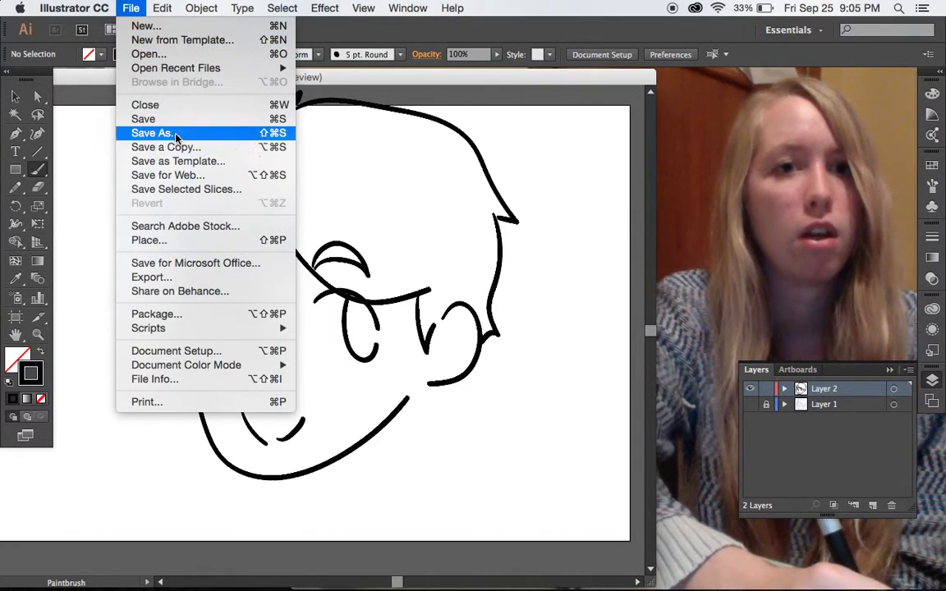
pyautogui.click(156, 133)
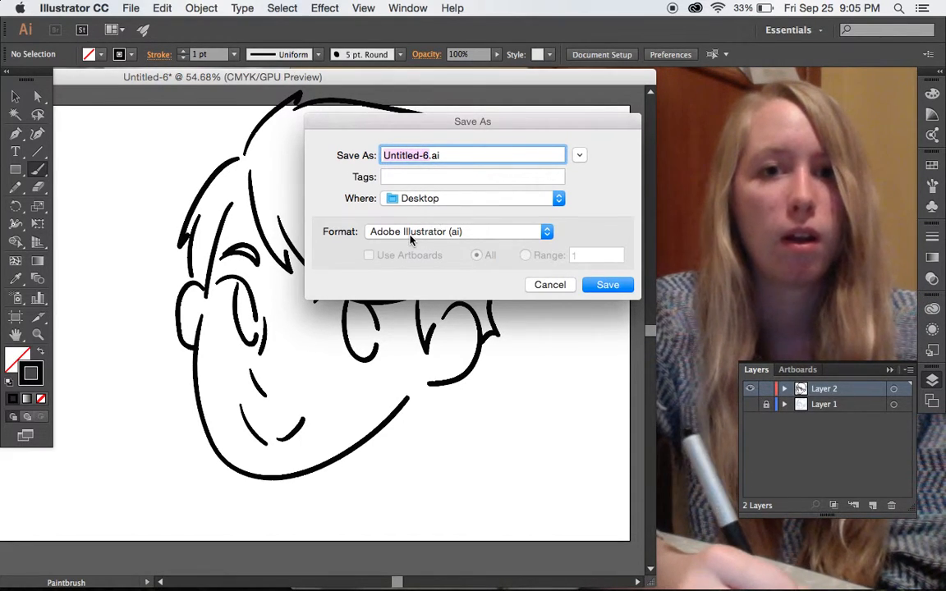
pyautogui.click(412, 234)
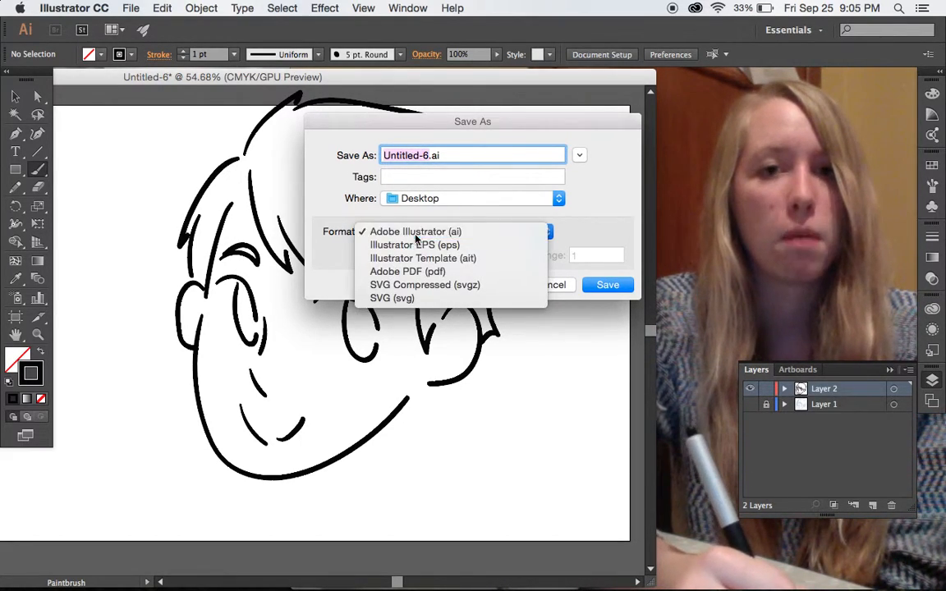
pyautogui.click(414, 232)
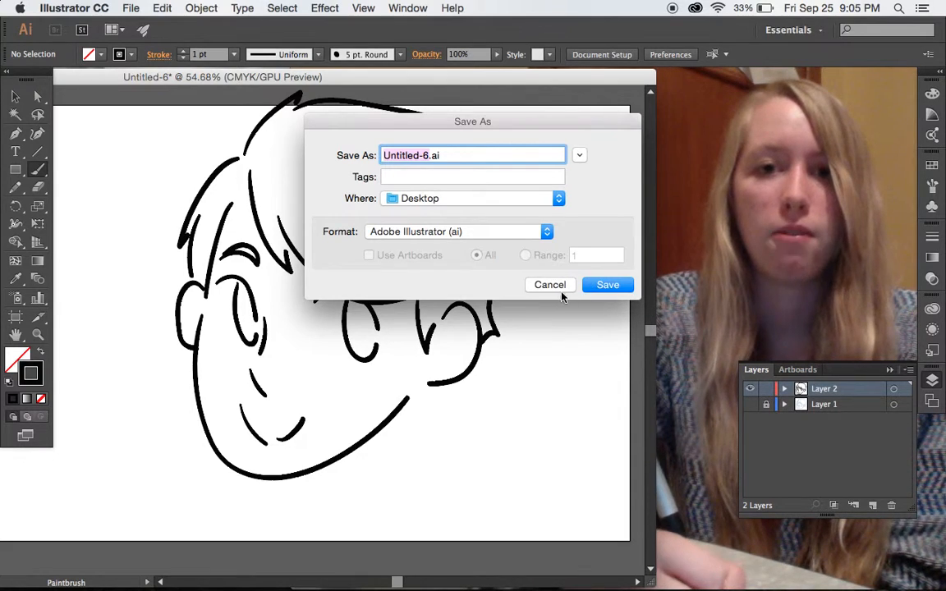
pyautogui.click(554, 286)
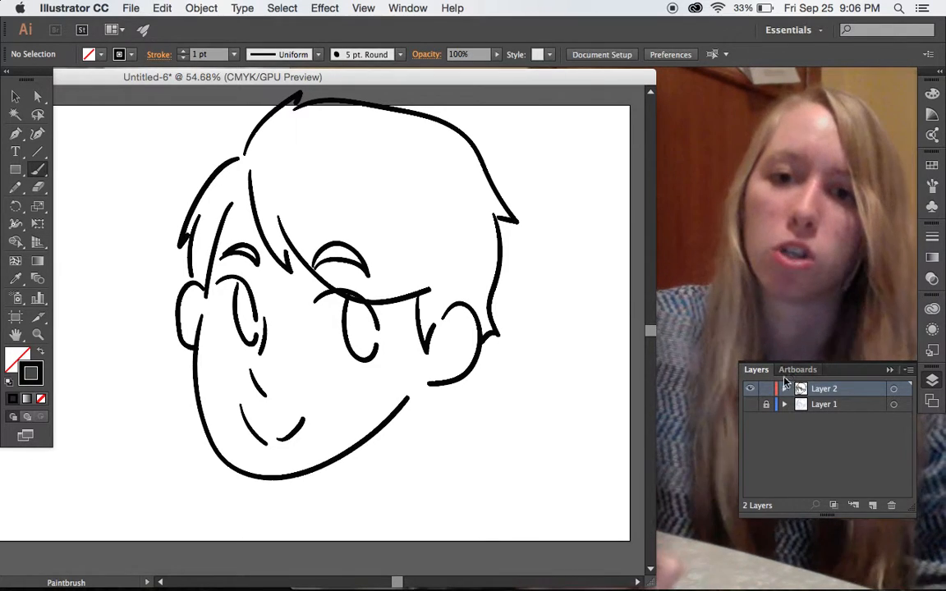
# - Hide the line art on Layer 2 and add a new layer above it
pyautogui.click(751, 390)
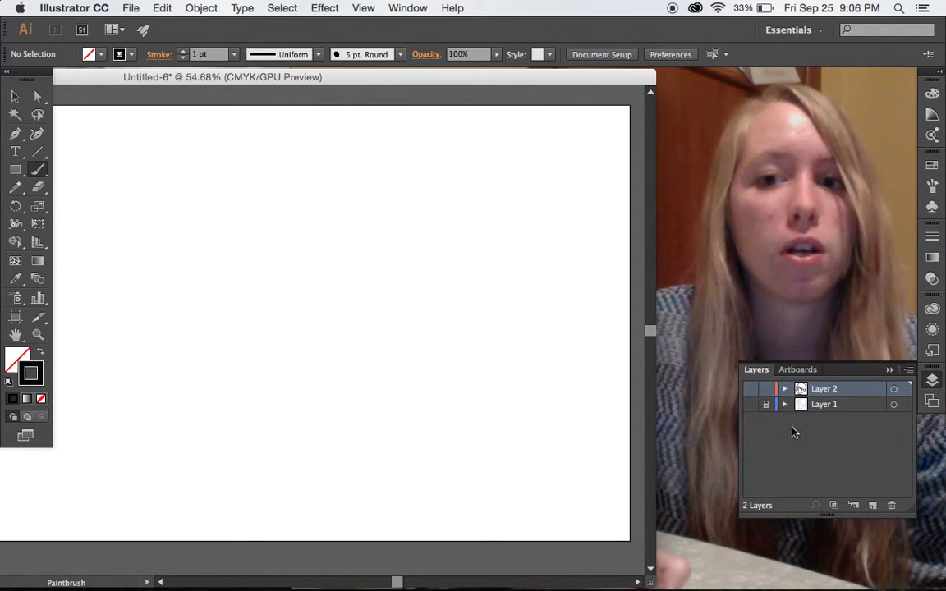
pyautogui.click(871, 503)
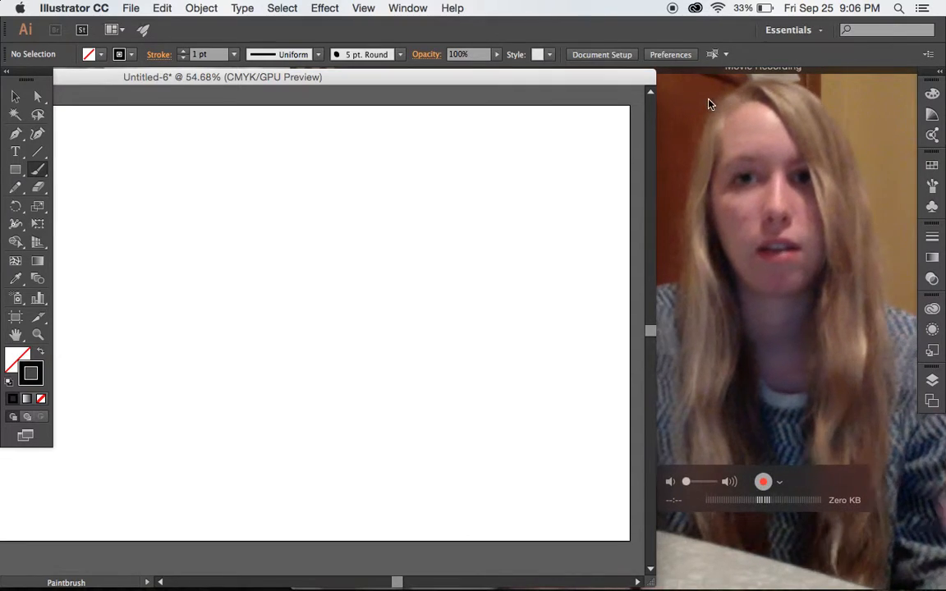
# - Place the hand-drawn figure image IMG_9726.JPG.jpeg from the desktop into the Illustrator document
pyautogui.click(724, 94)
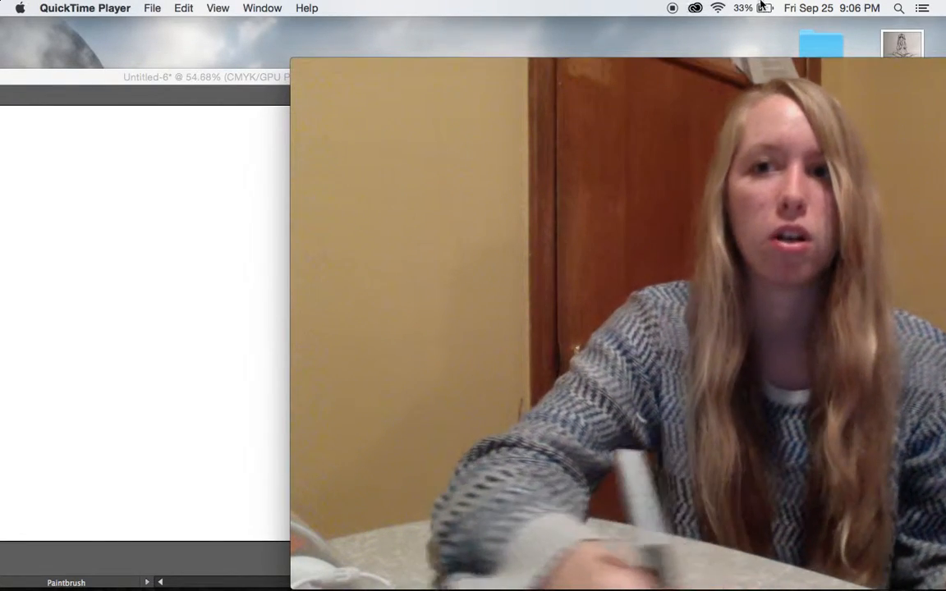
pyautogui.moveTo(900, 41)
pyautogui.mouseDown()
pyautogui.moveTo(852, 54)
pyautogui.moveTo(242, 329)
pyautogui.moveTo(176, 337)
pyautogui.mouseUp()
pyautogui.click(238, 74)
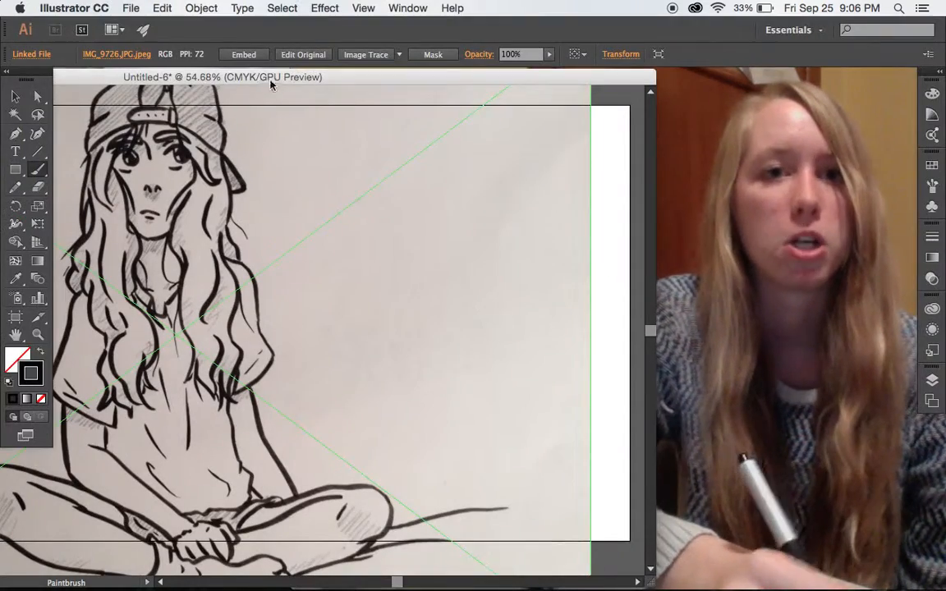
pyautogui.moveTo(285, 76); pyautogui.dragTo(464, 82)
pyautogui.moveTo(374, 80); pyautogui.dragTo(243, 73)
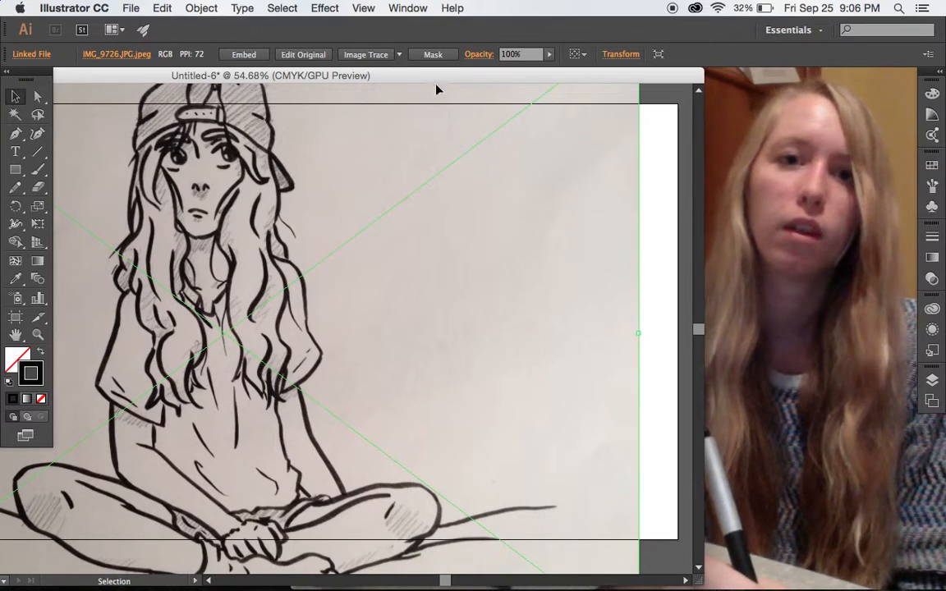
pyautogui.moveTo(428, 83)
pyautogui.mouseDown()
pyautogui.moveTo(441, 84)
pyautogui.moveTo(413, 79)
pyautogui.mouseUp()
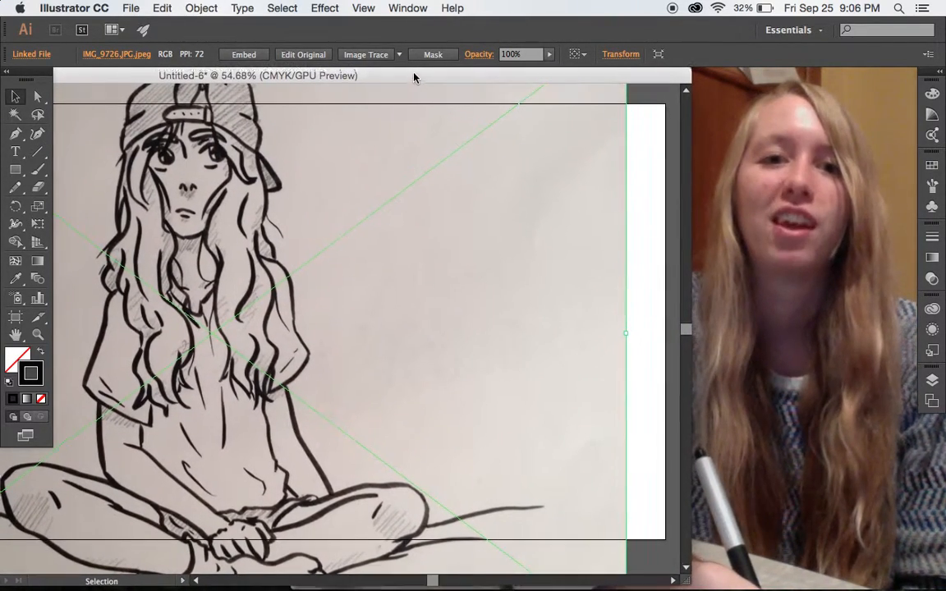
# - Scale the placed drawing down proportionally and center it roughly over the artboard
pyautogui.press('super+minus')
pyautogui.press('super+minus')
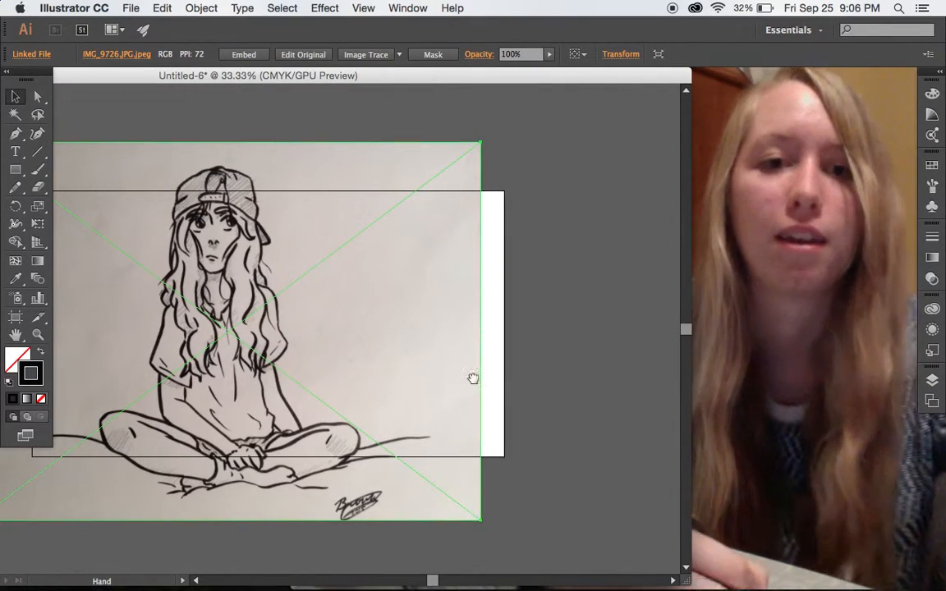
pyautogui.moveTo(473, 378); pyautogui.dragTo(573, 372)
pyautogui.moveTo(427, 266); pyautogui.dragTo(473, 275)
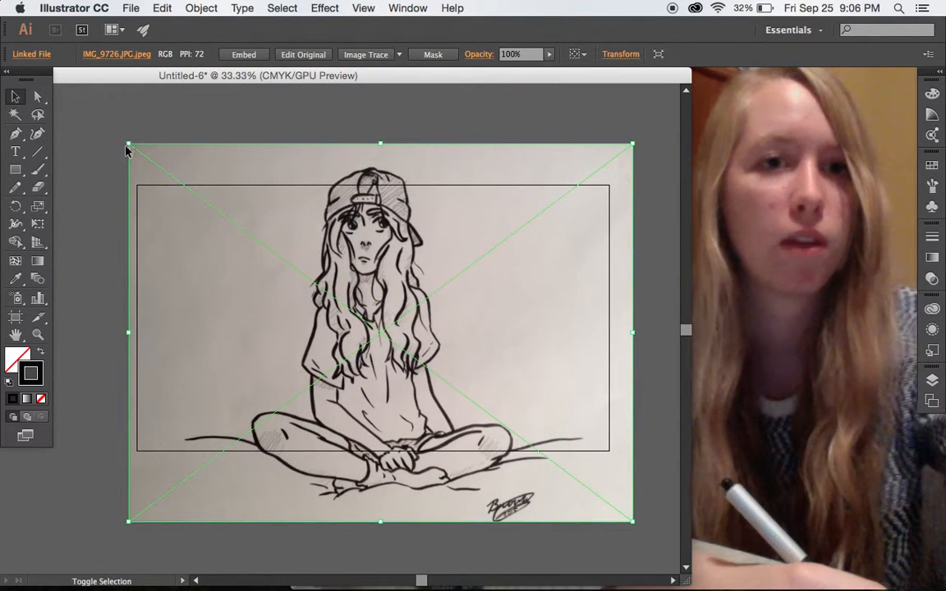
pyautogui.moveTo(134, 148); pyautogui.dragTo(129, 144)
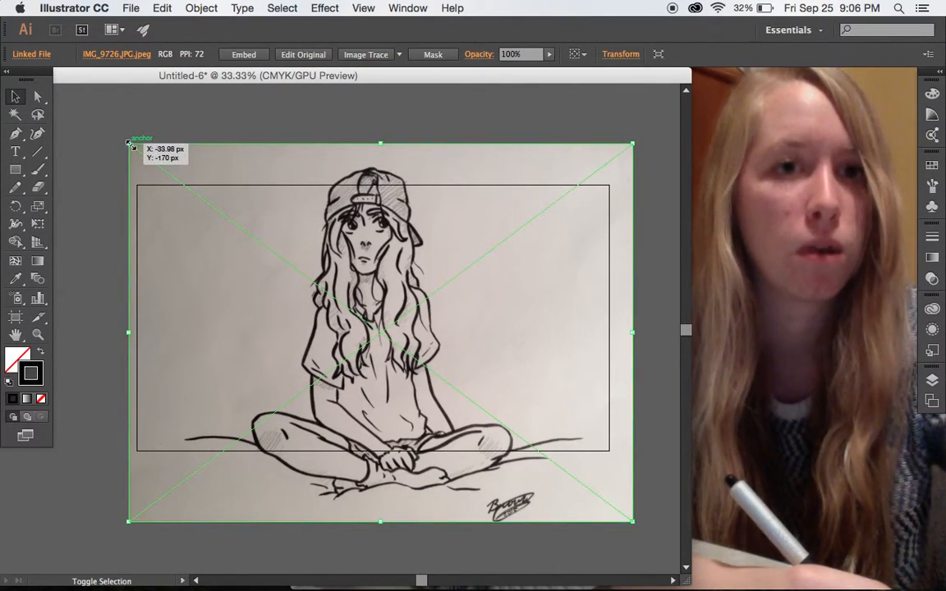
pyautogui.moveTo(127, 146); pyautogui.dragTo(235, 223)
pyautogui.moveTo(388, 289); pyautogui.dragTo(293, 244)
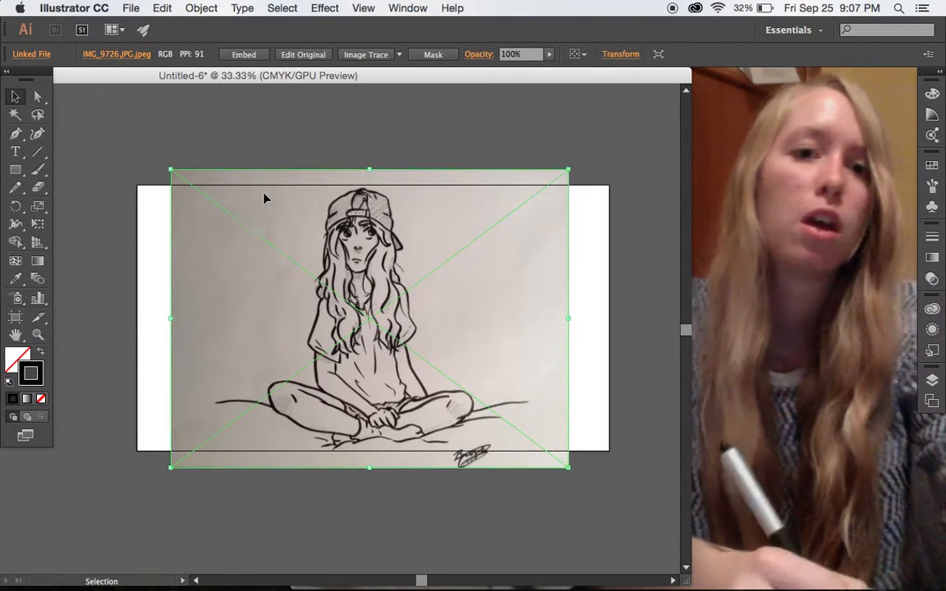
# - Convert the placed drawing to vector paths with Image Trace's Make and Expand and deselect it
pyautogui.click(132, 8)
pyautogui.moveTo(195, 10)
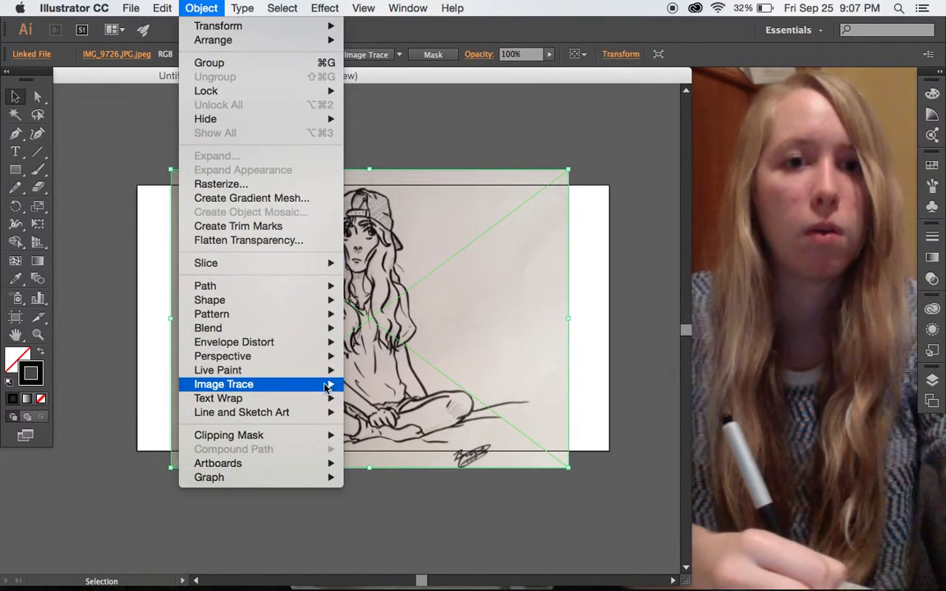
pyautogui.moveTo(325, 386)
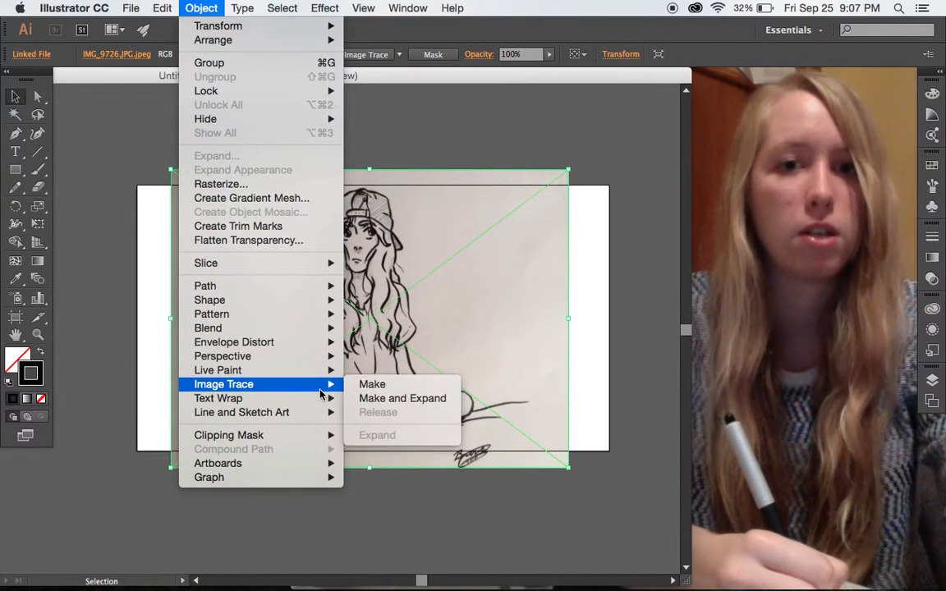
pyautogui.click(362, 399)
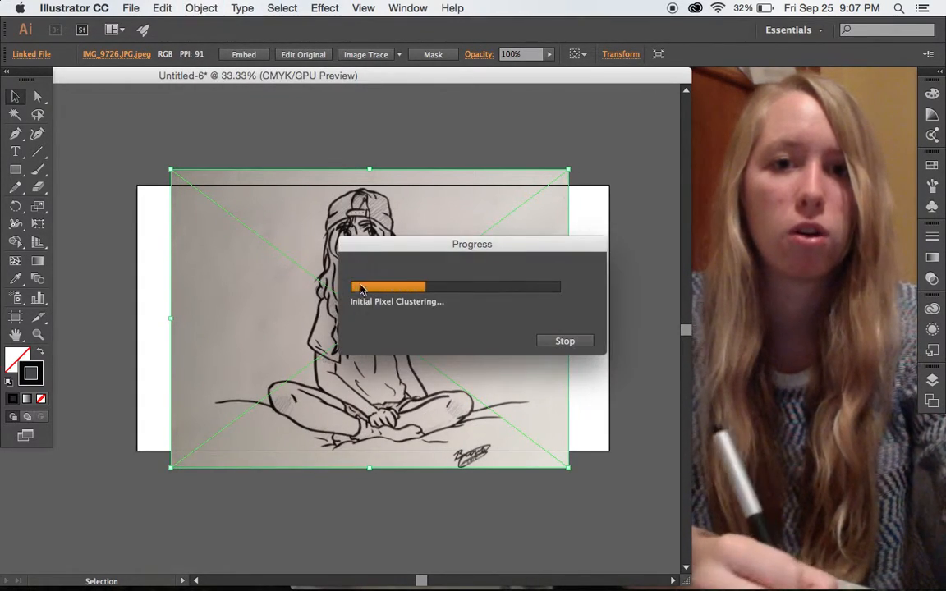
pyautogui.click(424, 131)
# - Select the whole traced drawing, move it toward the artboard's upper-right corner and deselect it
pyautogui.moveTo(151, 142); pyautogui.dragTo(554, 444)
pyautogui.moveTo(621, 513); pyautogui.dragTo(616, 501)
pyautogui.moveTo(517, 302); pyautogui.dragTo(569, 239)
pyautogui.click(210, 115)
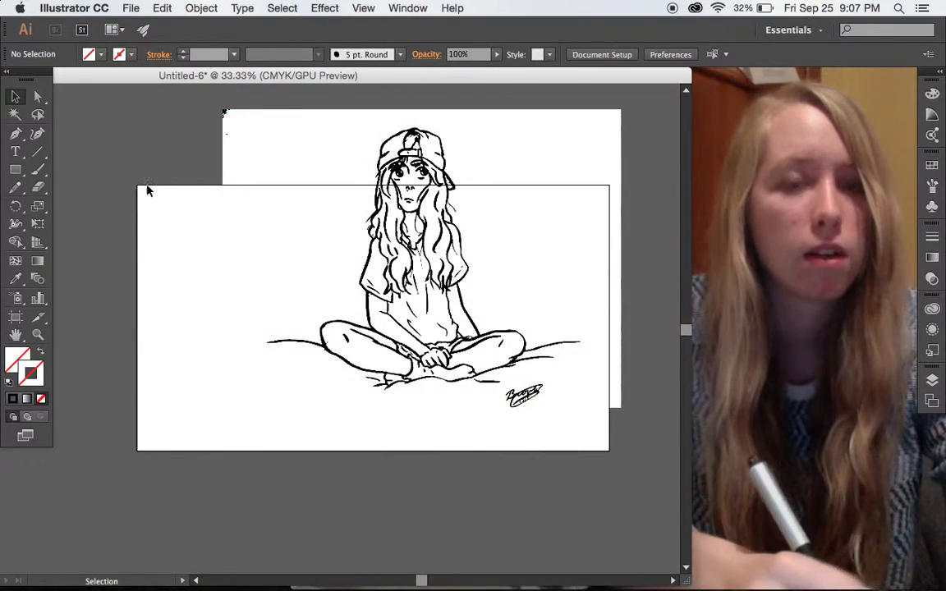
pyautogui.moveTo(203, 127); pyautogui.dragTo(306, 141)
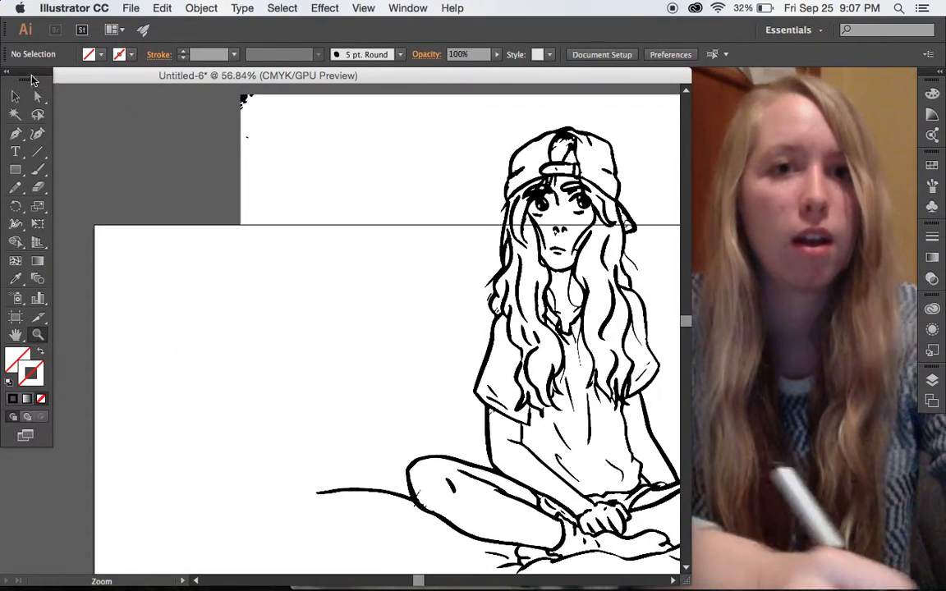
# - Reposition the traced drawing over the artboard, lower and further left, ungroup it into separate paths and deselect it
pyautogui.moveTo(286, 102)
pyautogui.mouseDown()
pyautogui.moveTo(226, 169)
pyautogui.moveTo(162, 169)
pyautogui.mouseUp()
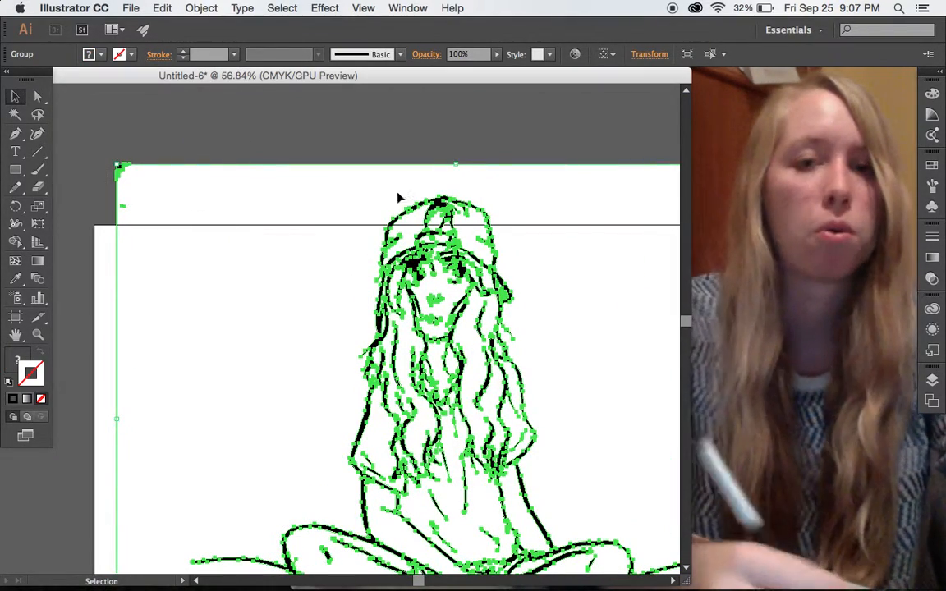
pyautogui.moveTo(361, 180)
pyautogui.mouseDown()
pyautogui.moveTo(362, 299)
pyautogui.moveTo(361, 272)
pyautogui.mouseUp()
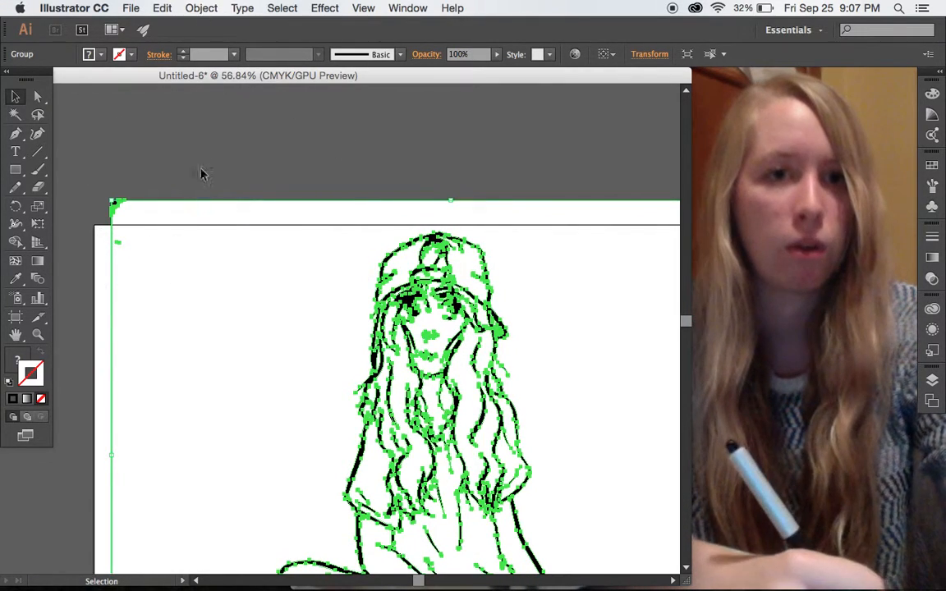
pyautogui.click(202, 8)
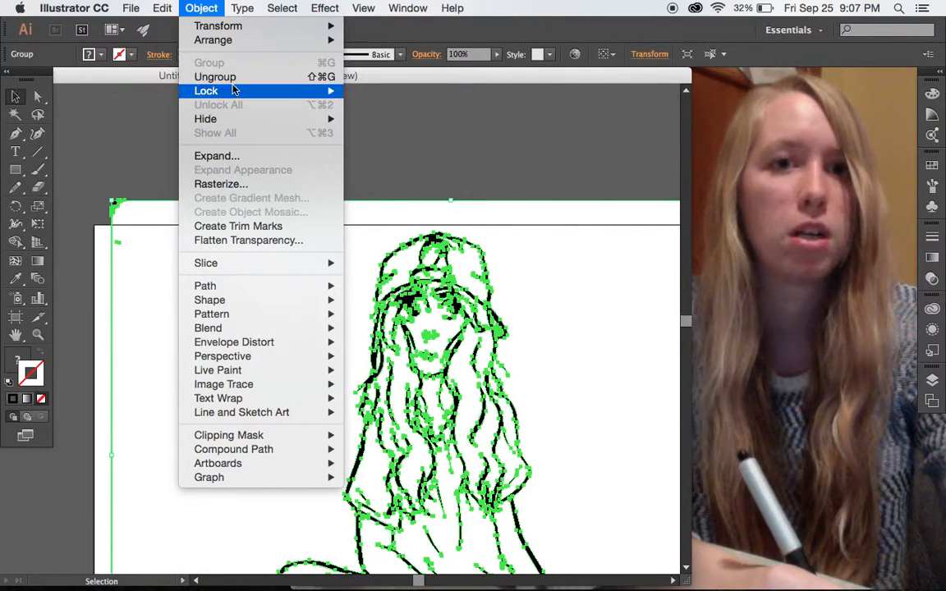
pyautogui.click(234, 77)
pyautogui.click(185, 229)
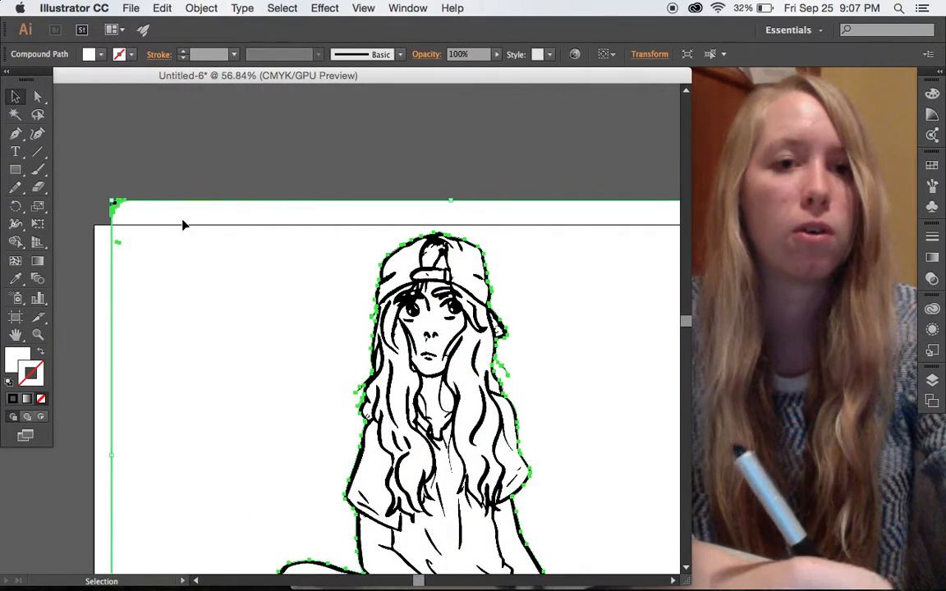
pyautogui.click(182, 148)
# - Delete the black smudges at the drawing's upper-left corner together with the white background shape extending past the artboard
pyautogui.scroll(-5, 495, 256)
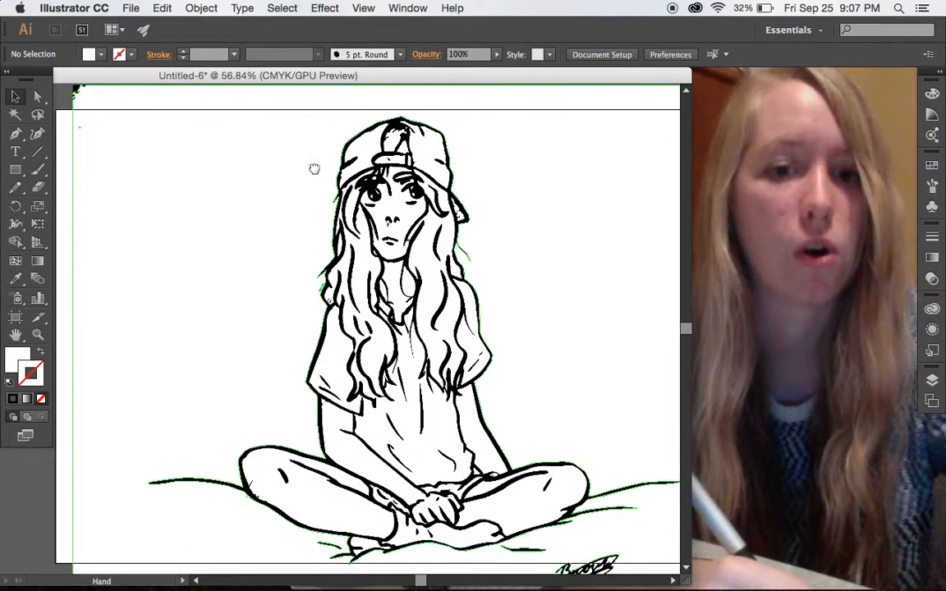
pyautogui.scroll(1, 279, 152)
pyautogui.hscroll(-1, 279, 152)
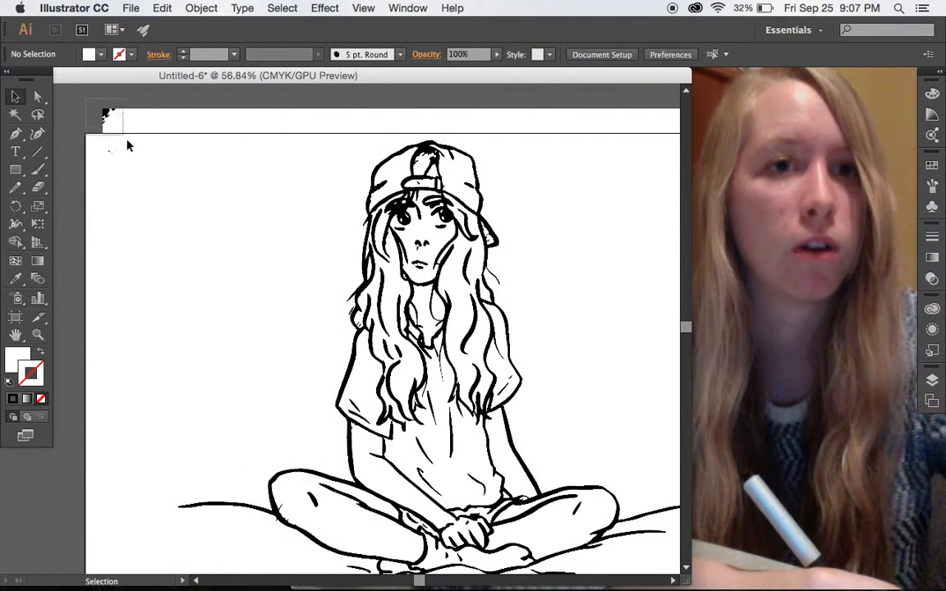
pyautogui.moveTo(126, 143); pyautogui.dragTo(142, 171)
pyautogui.click(141, 168)
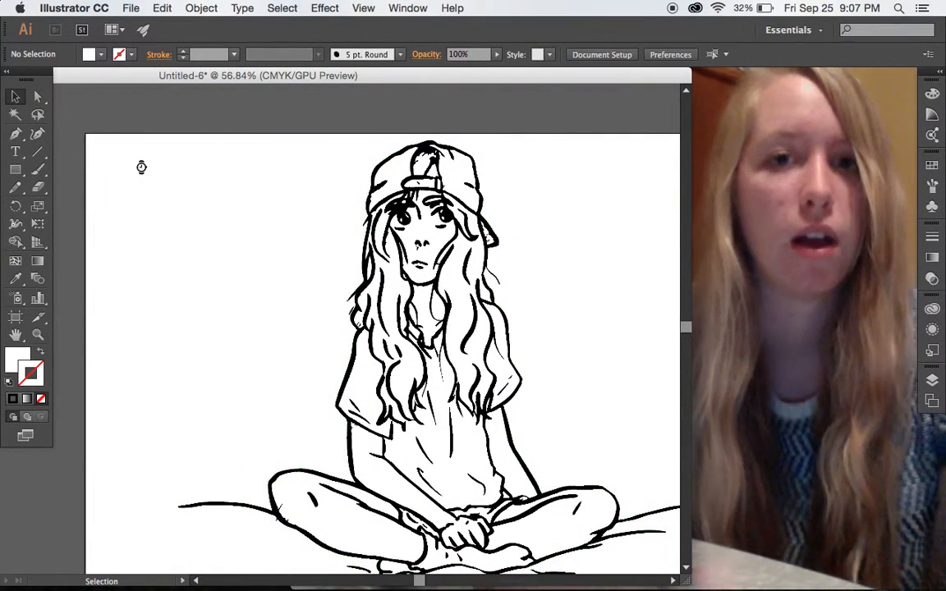
# - Delete the handwritten signature at the lower edge of the artboard, beneath the seated figure
pyautogui.scroll(-5, 585, 326)
pyautogui.hscroll(3, 584, 326)
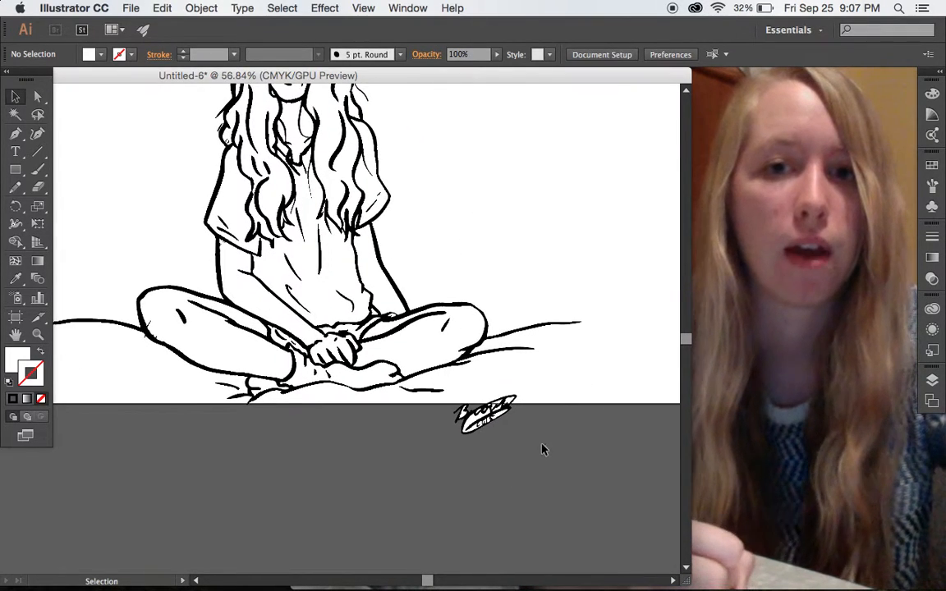
pyautogui.moveTo(450, 397); pyautogui.dragTo(464, 369)
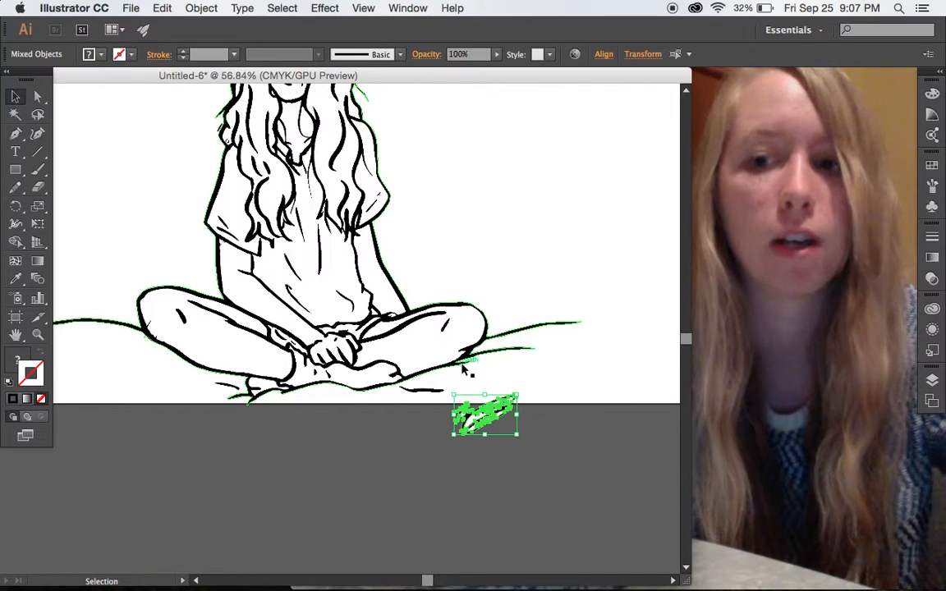
pyautogui.press('Delete')
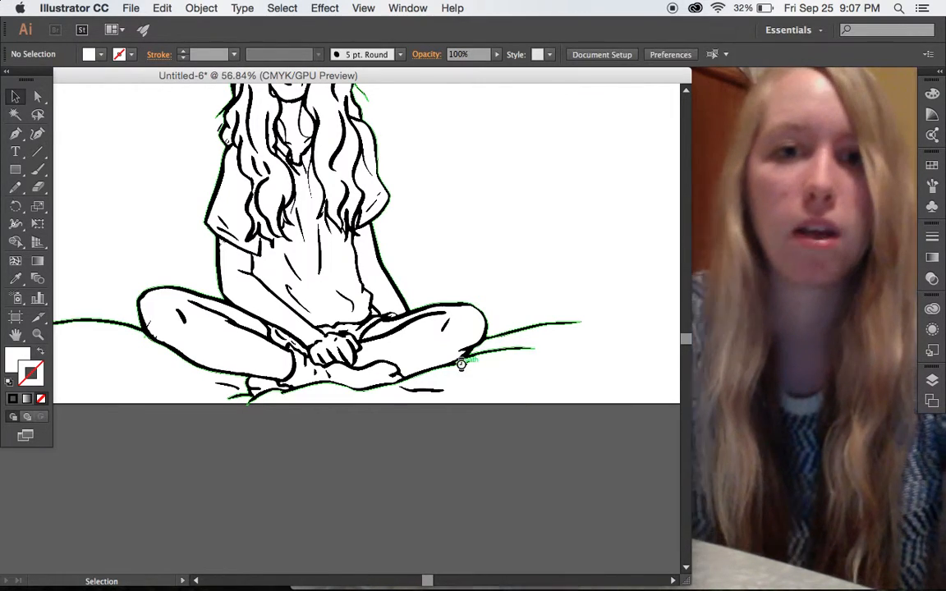
pyautogui.scroll(5, 566, 361)
pyautogui.hscroll(-2, 567, 361)
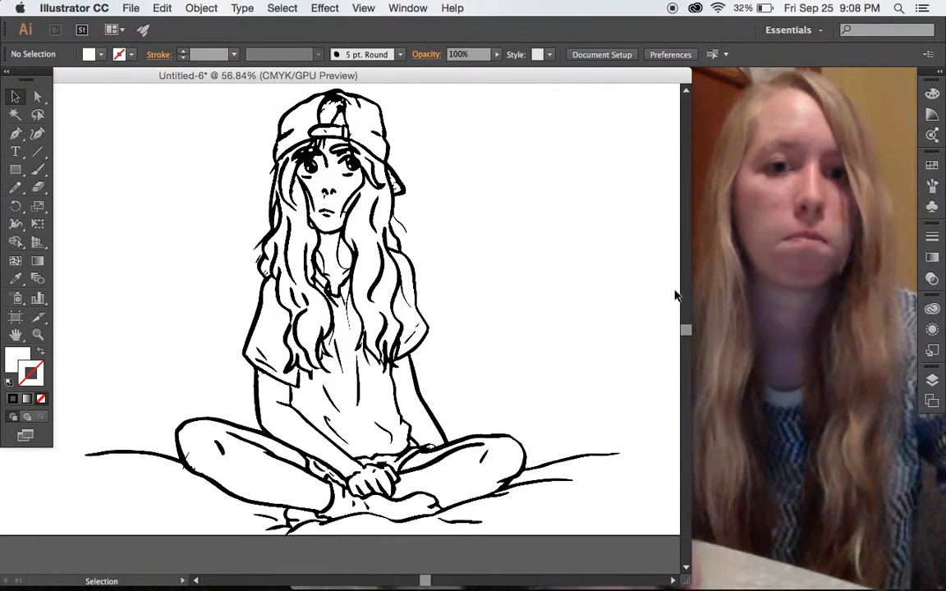
pyautogui.moveTo(678, 97)
pyautogui.mouseDown()
pyautogui.moveTo(677, 80)
pyautogui.moveTo(676, 93)
pyautogui.moveTo(677, 81)
pyautogui.moveTo(688, 87)
pyautogui.mouseUp()
pyautogui.moveTo(710, 93)
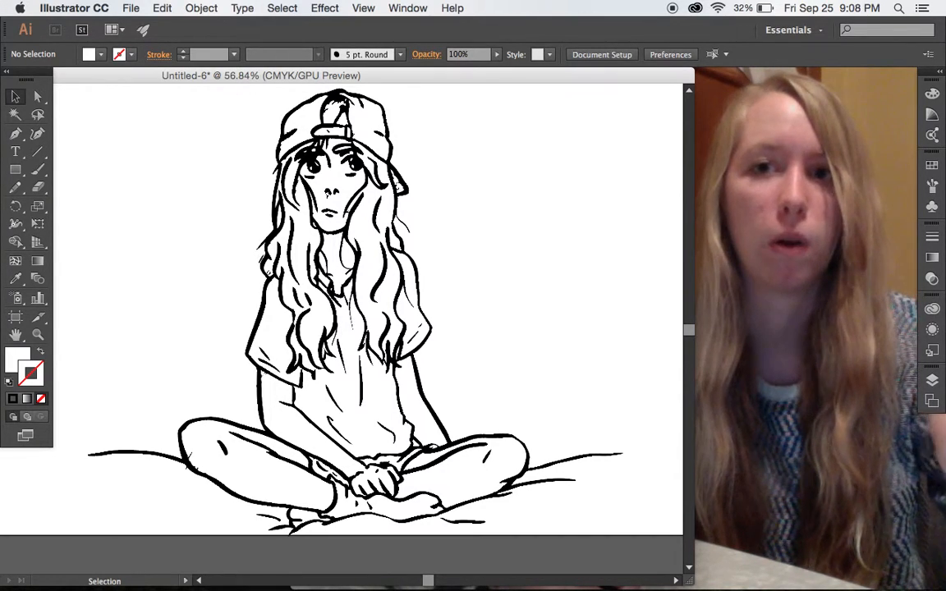
pyautogui.moveTo(829, 376)
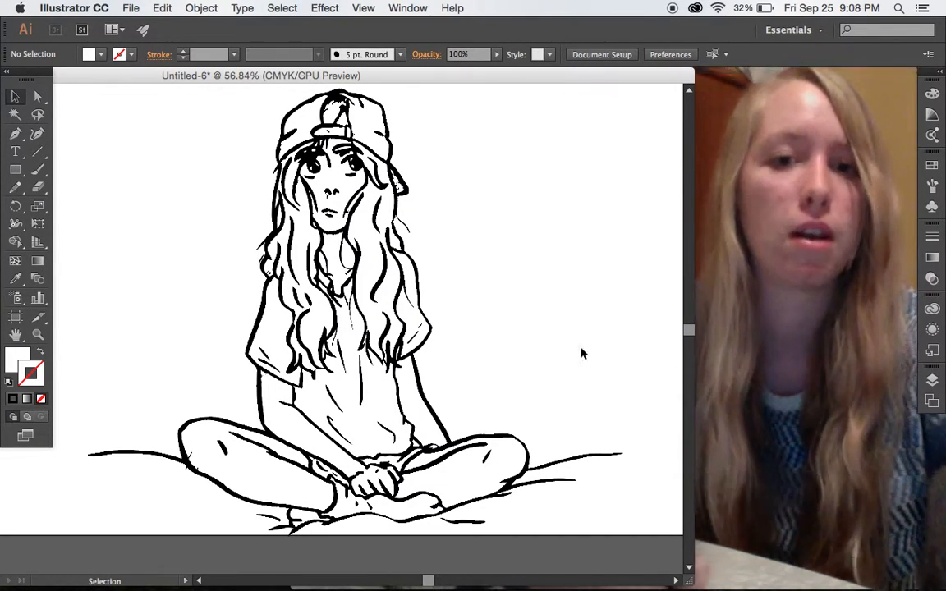
pyautogui.press('space')
pyautogui.moveTo(510, 318); pyautogui.dragTo(514, 328)
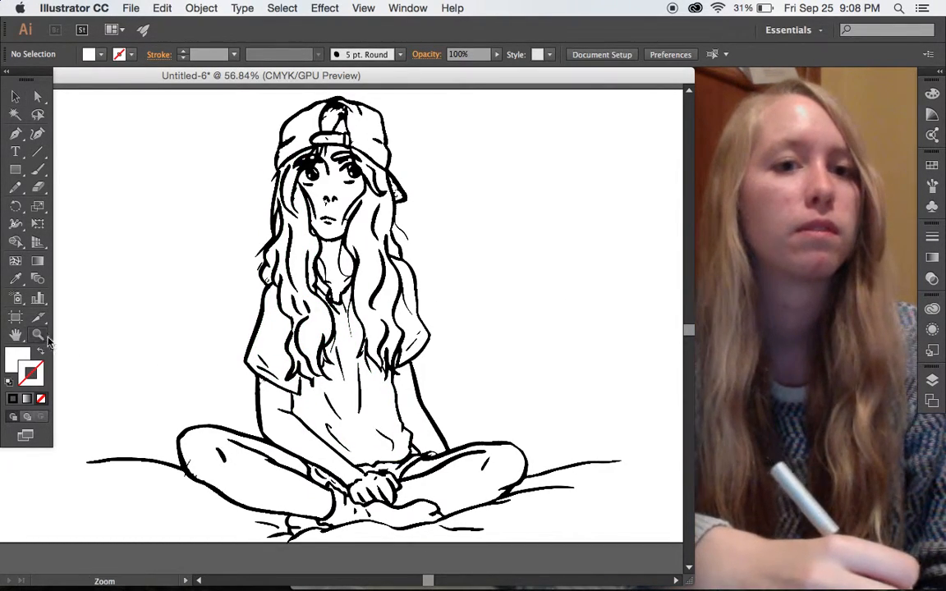
# - Delete the small stray black speck and its leftover outline just below the nose on the figure's face
pyautogui.moveTo(342, 191)
pyautogui.mouseDown()
pyautogui.moveTo(475, 290)
pyautogui.moveTo(533, 311)
pyautogui.moveTo(436, 248)
pyautogui.moveTo(557, 274)
pyautogui.moveTo(537, 270)
pyautogui.mouseUp()
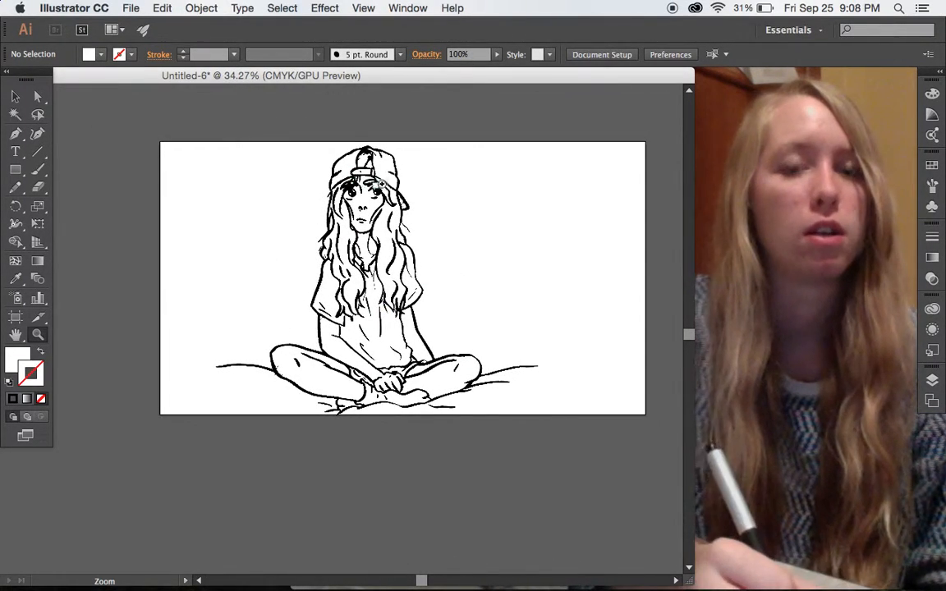
pyautogui.moveTo(361, 206); pyautogui.dragTo(451, 303)
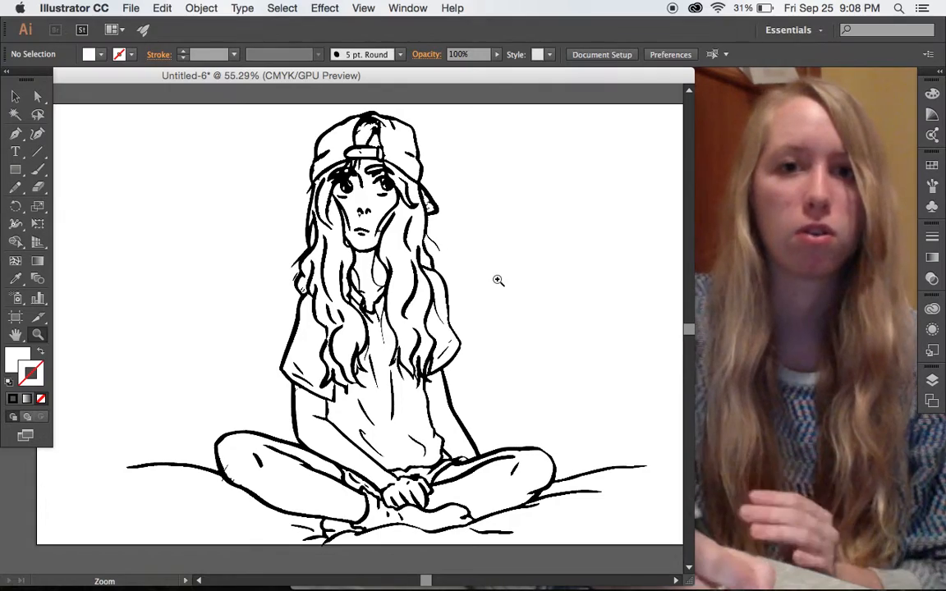
pyautogui.moveTo(326, 225); pyautogui.dragTo(423, 238)
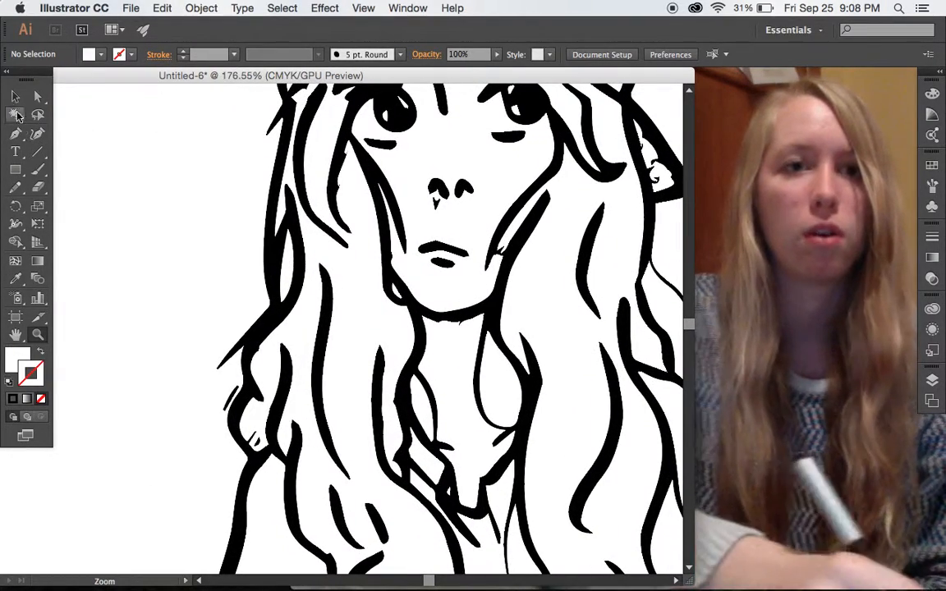
pyautogui.click(23, 96)
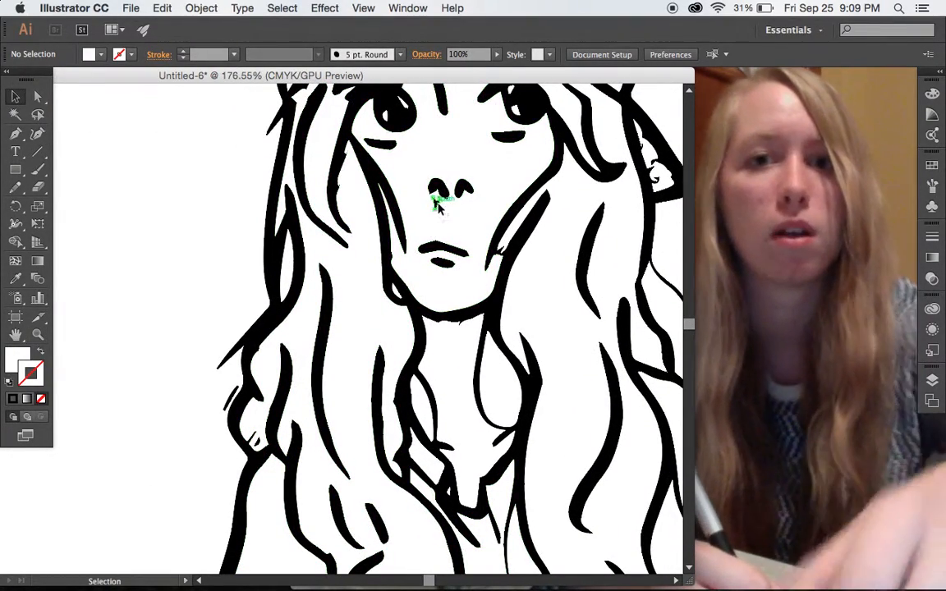
pyautogui.click(437, 201)
pyautogui.click(456, 223)
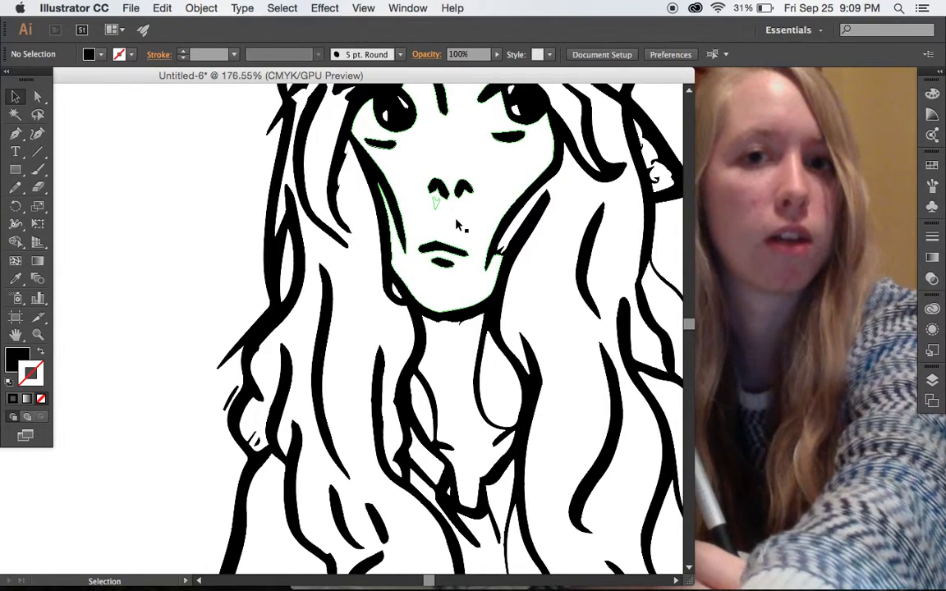
pyautogui.click(452, 215)
pyautogui.click(459, 220)
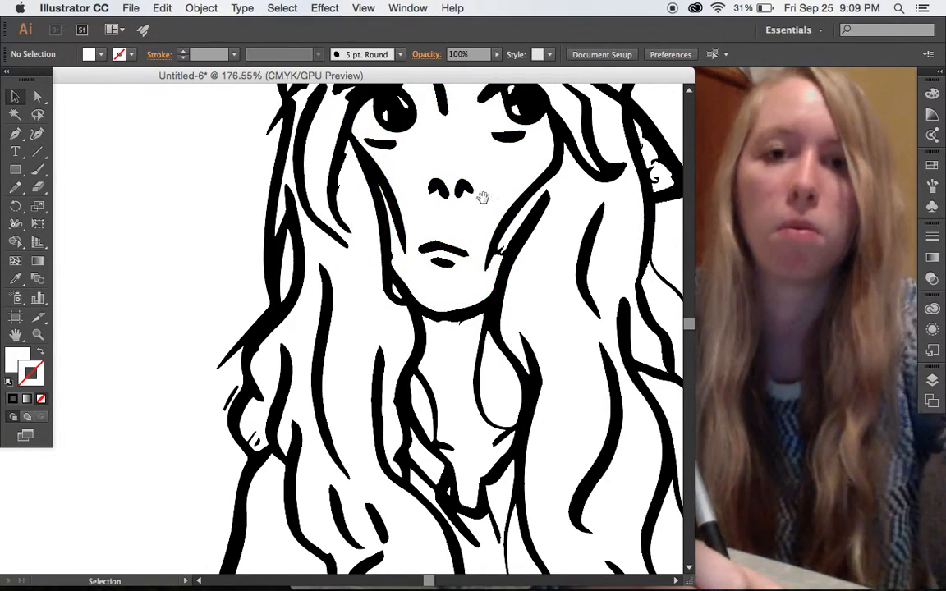
# - Delete the stray specks inside the strap of the figure's backwards cap
pyautogui.moveTo(485, 201); pyautogui.dragTo(387, 354)
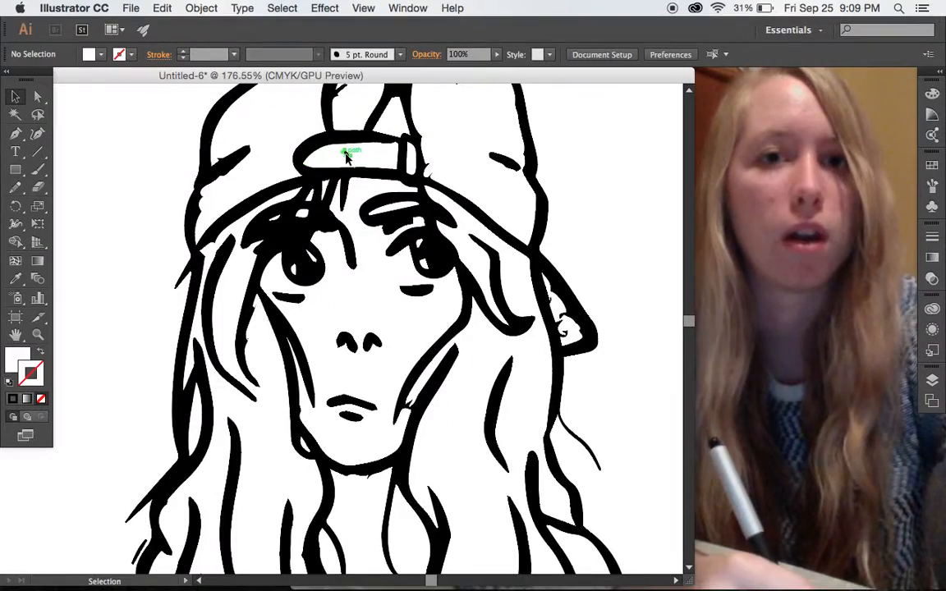
pyautogui.click(346, 158)
pyautogui.click(336, 153)
pyautogui.click(337, 152)
pyautogui.click(395, 183)
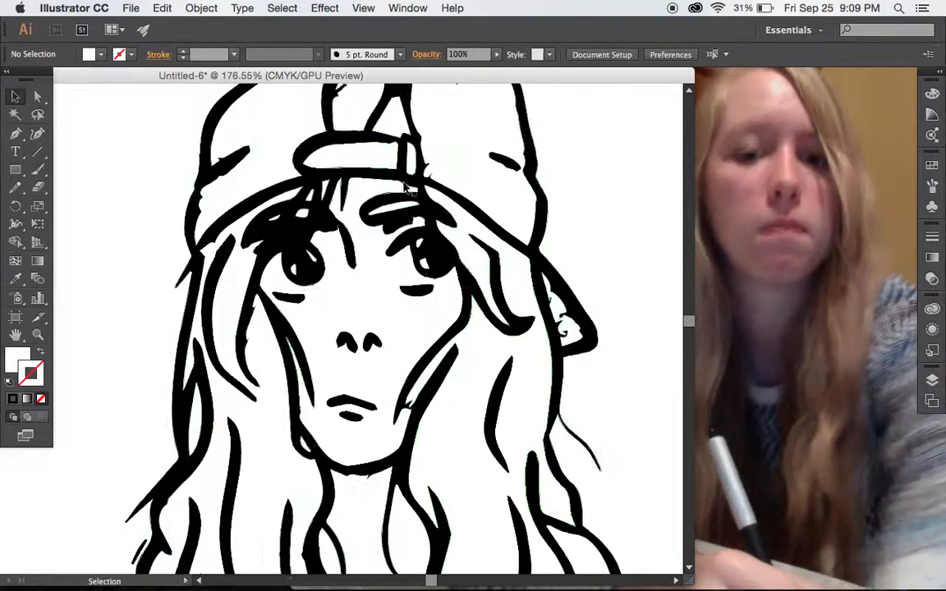
# - Examine the Save for Web export settings and its file format choices for the finished drawing
pyautogui.press('super+minus')
pyautogui.press('super+minus')
pyautogui.press('super+minus')
pyautogui.press('super+minus')
pyautogui.moveTo(523, 357); pyautogui.dragTo(500, 239)
pyautogui.click(135, 9)
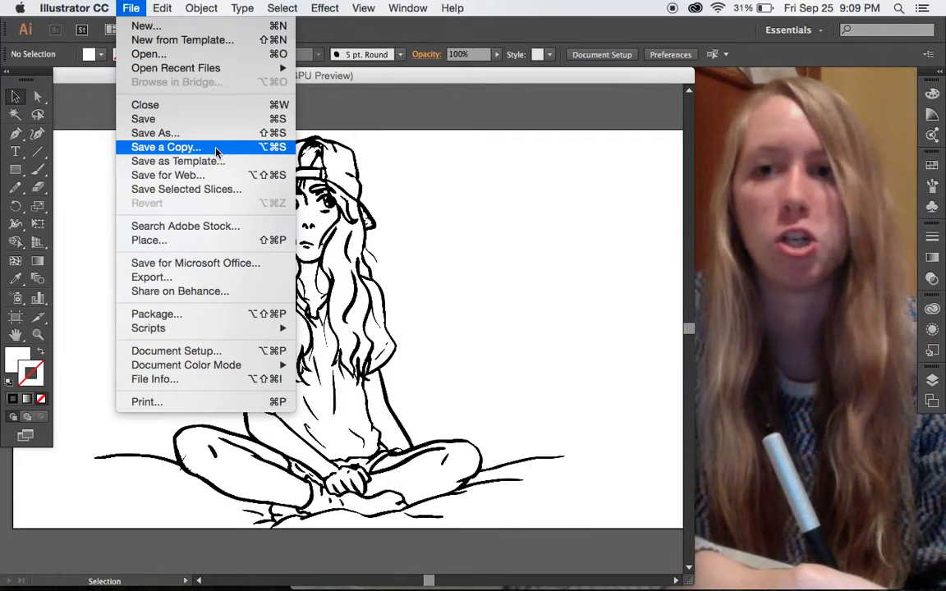
pyautogui.click(177, 175)
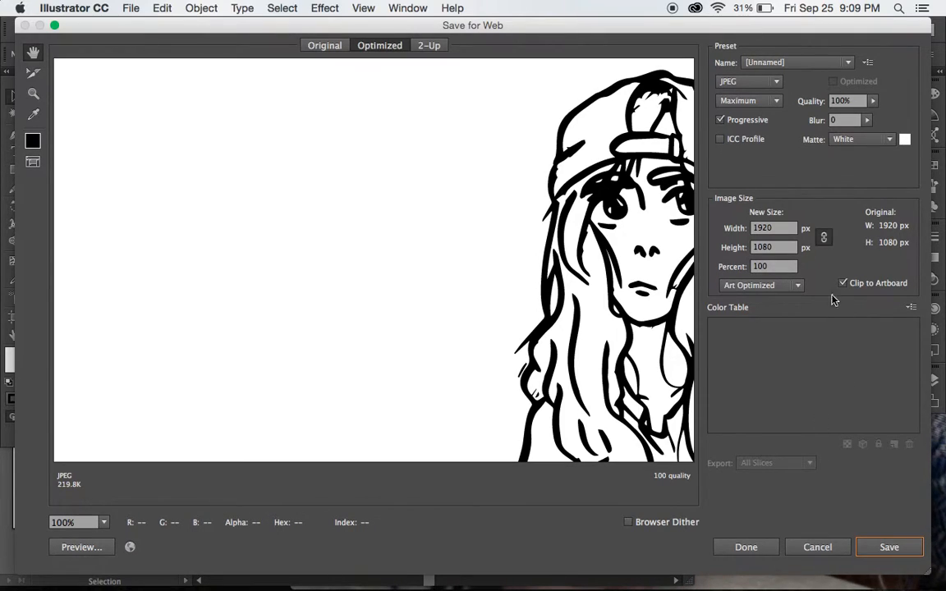
pyautogui.click(772, 83)
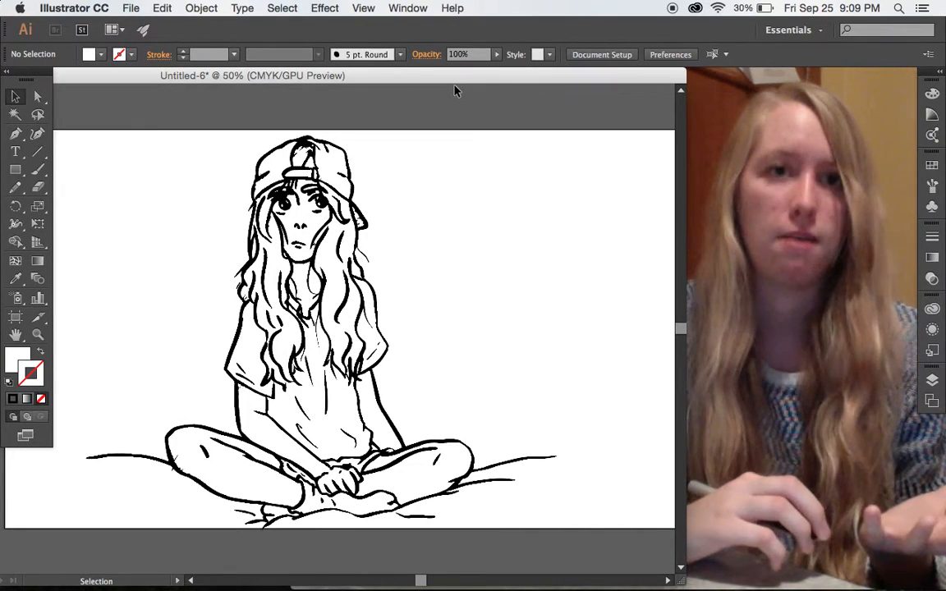
# - Examine the file formats offered by Save As, then leave the dialog without saving
pyautogui.click(131, 8)
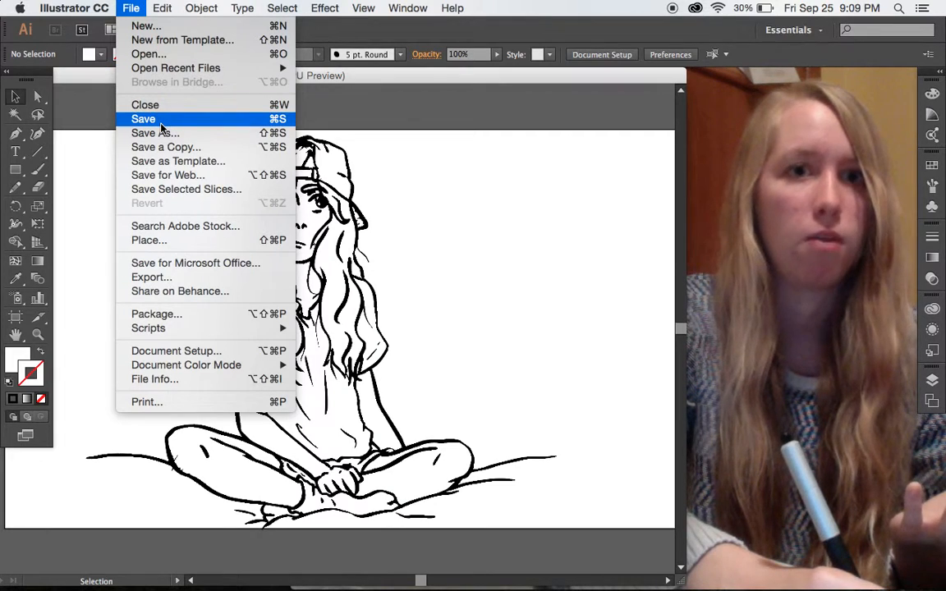
pyautogui.click(154, 132)
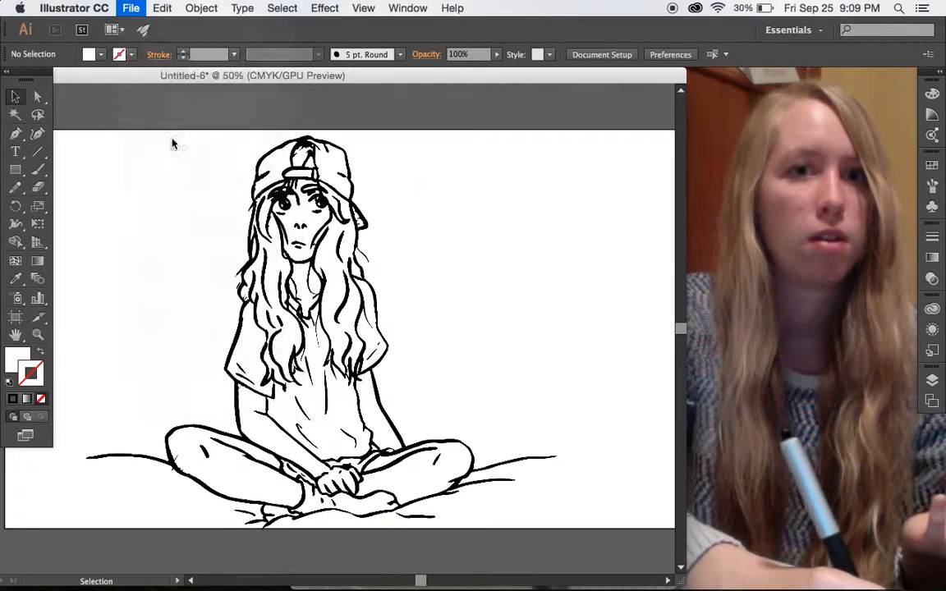
pyautogui.click(530, 237)
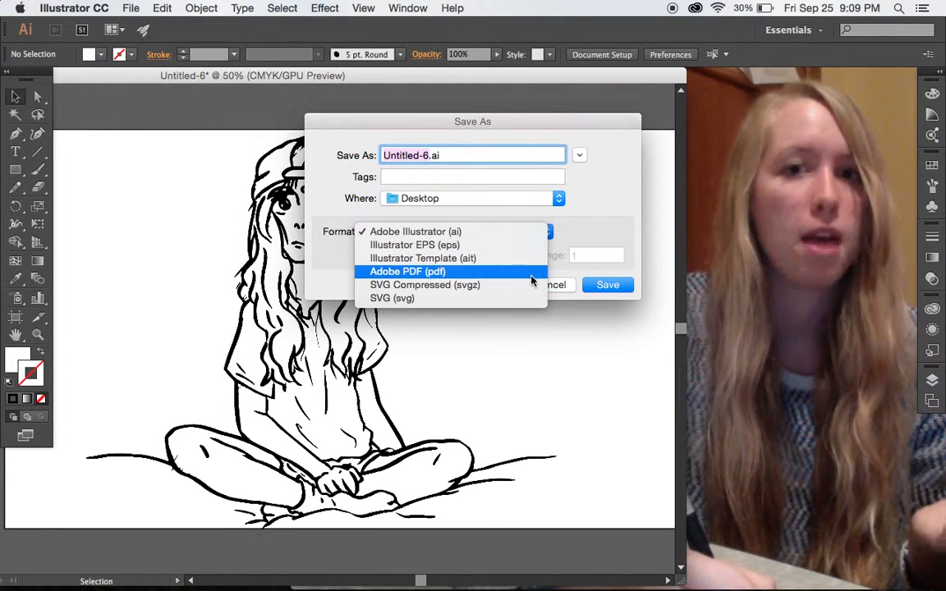
pyautogui.click(565, 284)
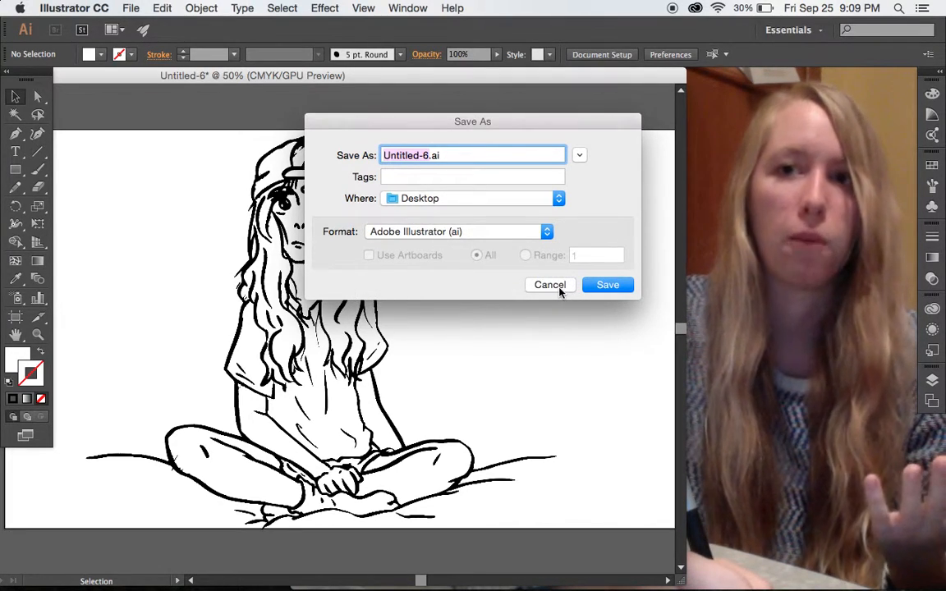
pyautogui.click(547, 232)
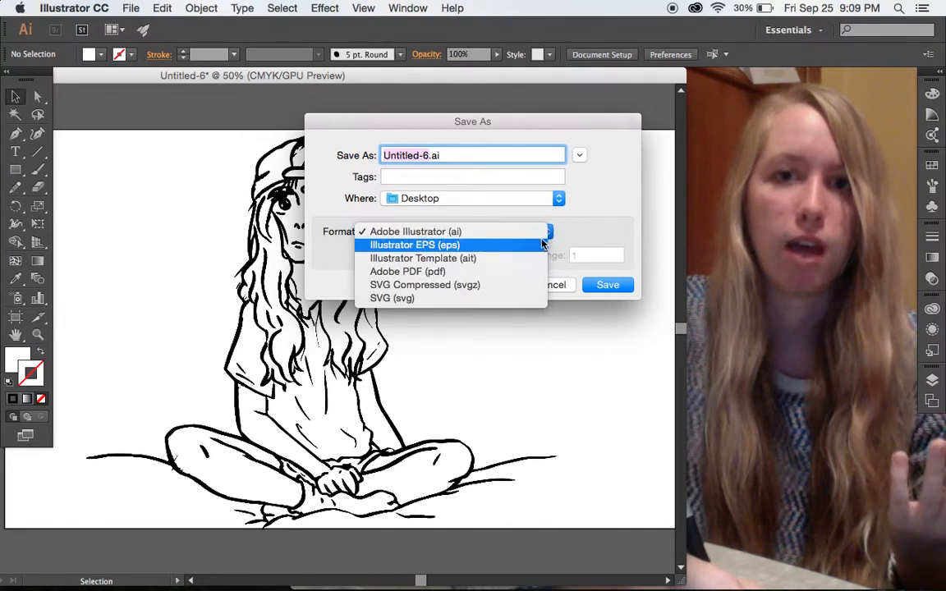
pyautogui.click(563, 285)
pyautogui.click(561, 285)
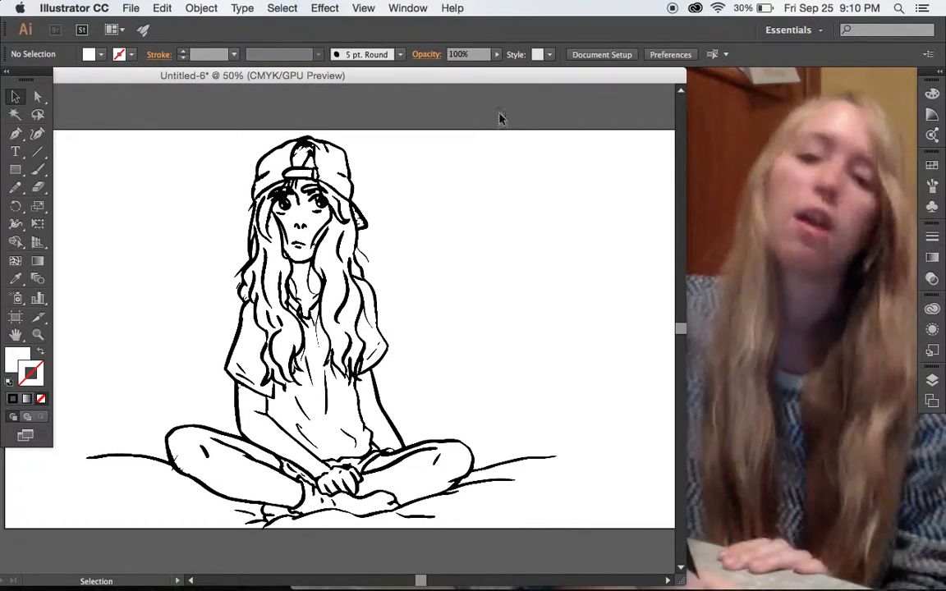
pyautogui.moveTo(388, 85); pyautogui.dragTo(410, 88)
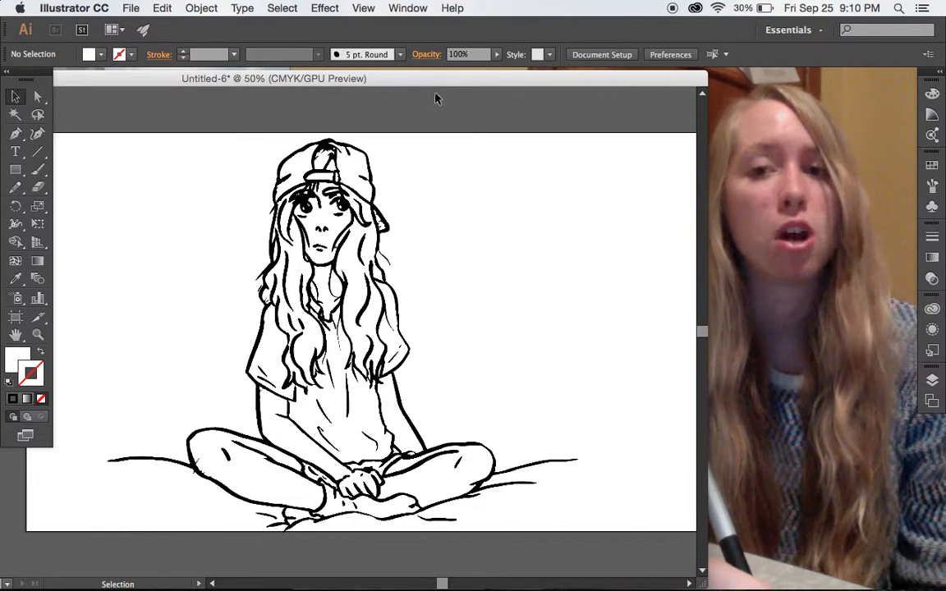